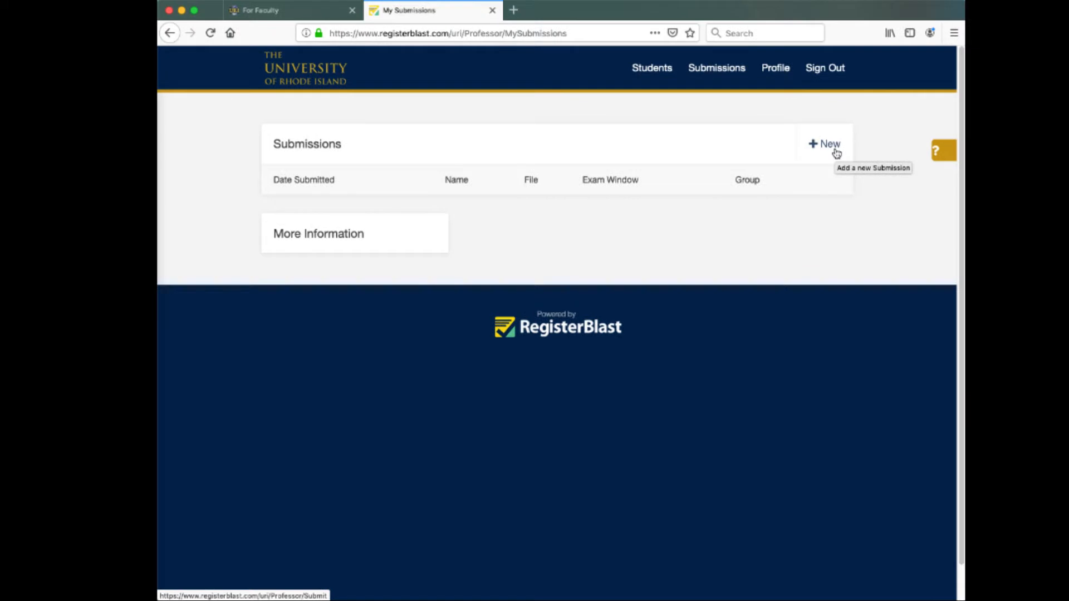
# - Start a new submission and scroll down to step 1, Exam Name & Upload
pyautogui.click(836, 151)
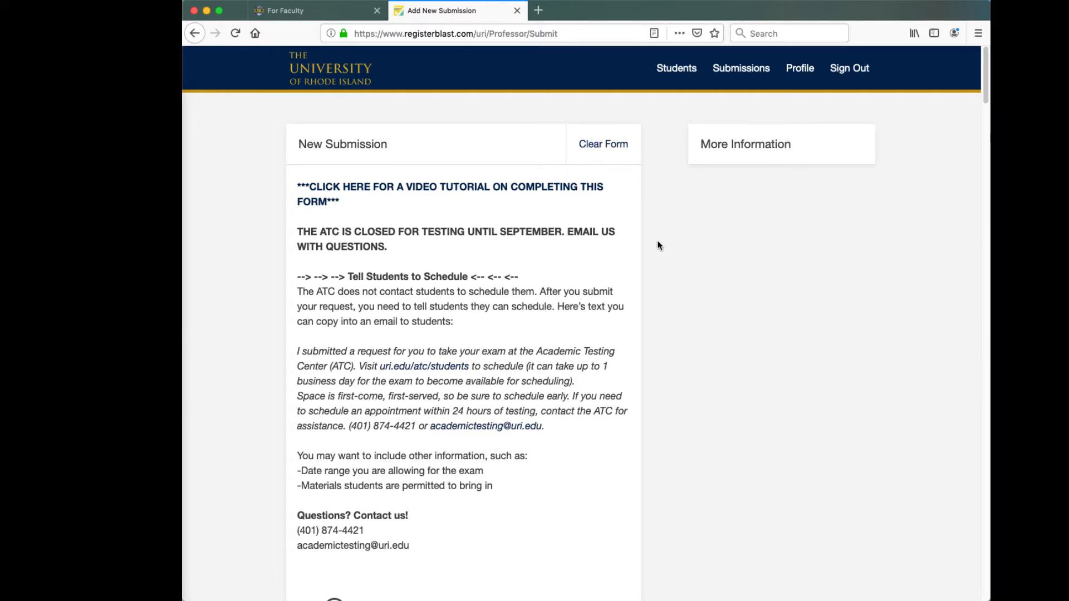
pyautogui.scroll(-2, 659, 245)
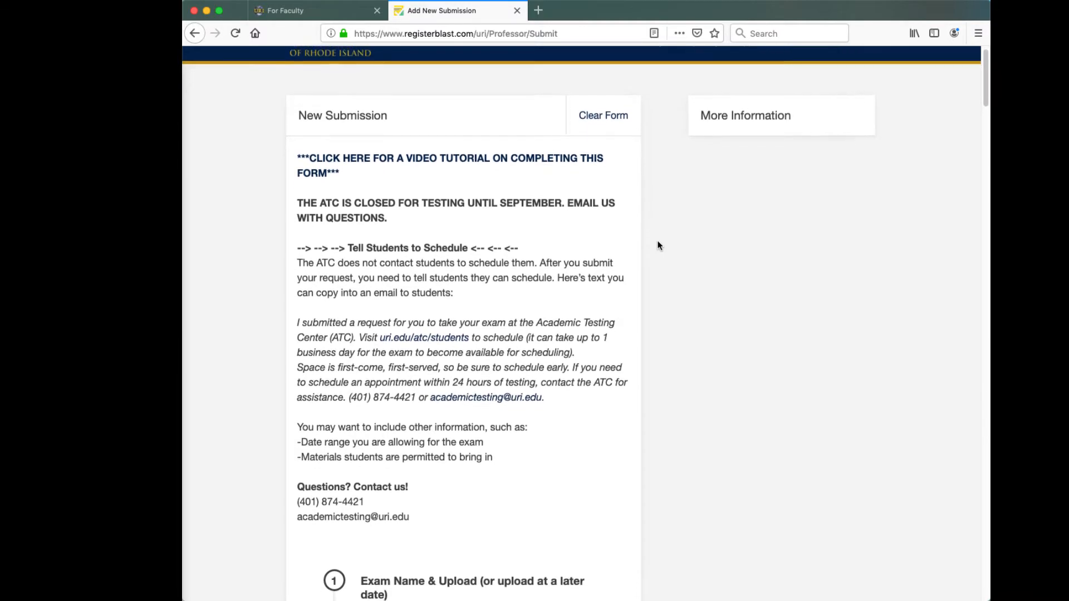
pyautogui.scroll(-1, 658, 246)
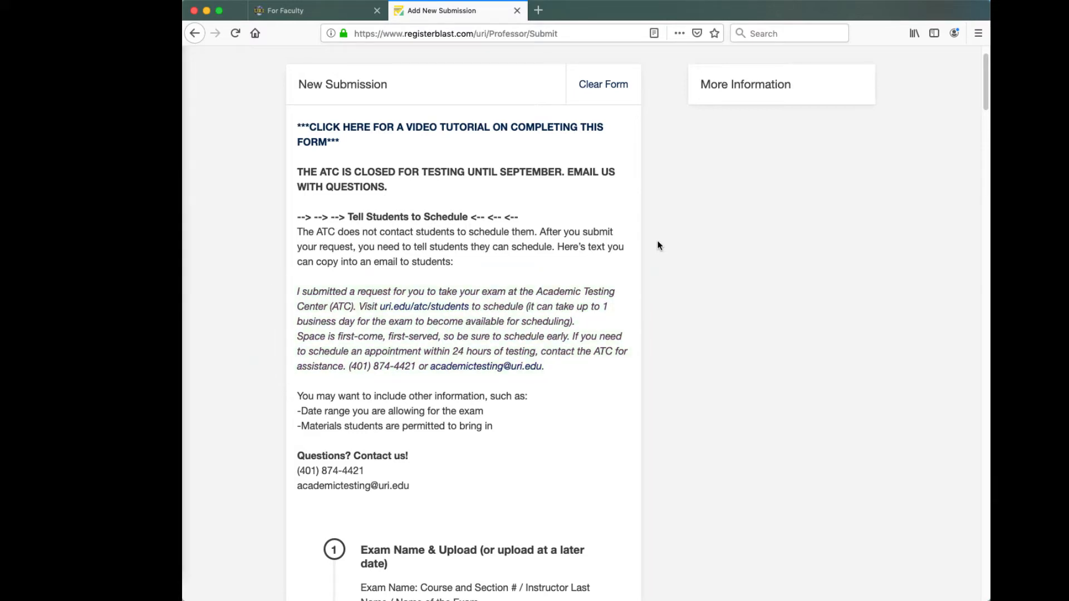
pyautogui.scroll(-5, 657, 245)
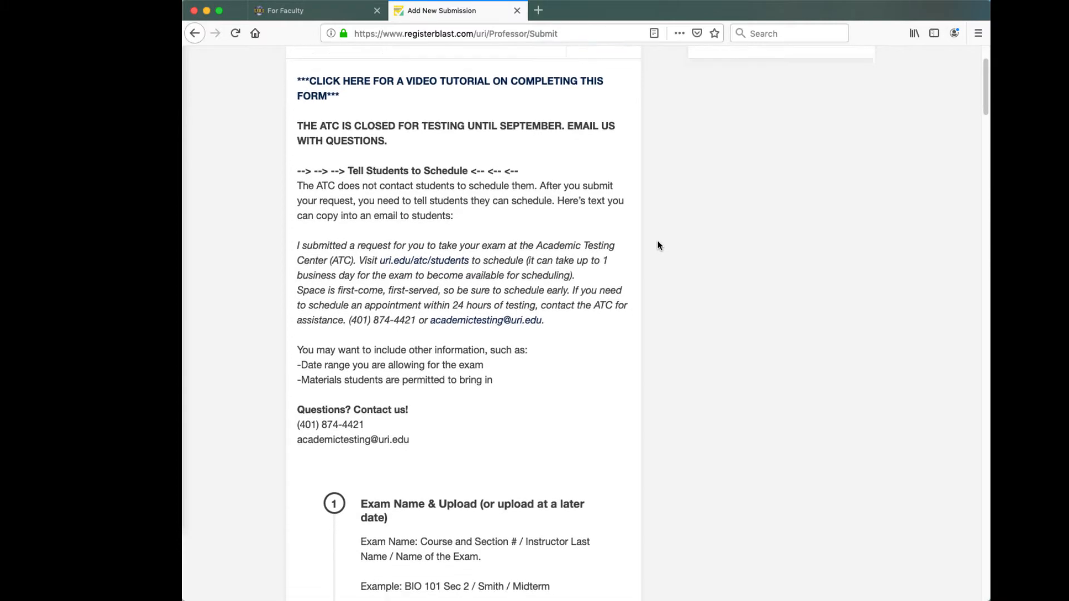
pyautogui.scroll(-4, 658, 245)
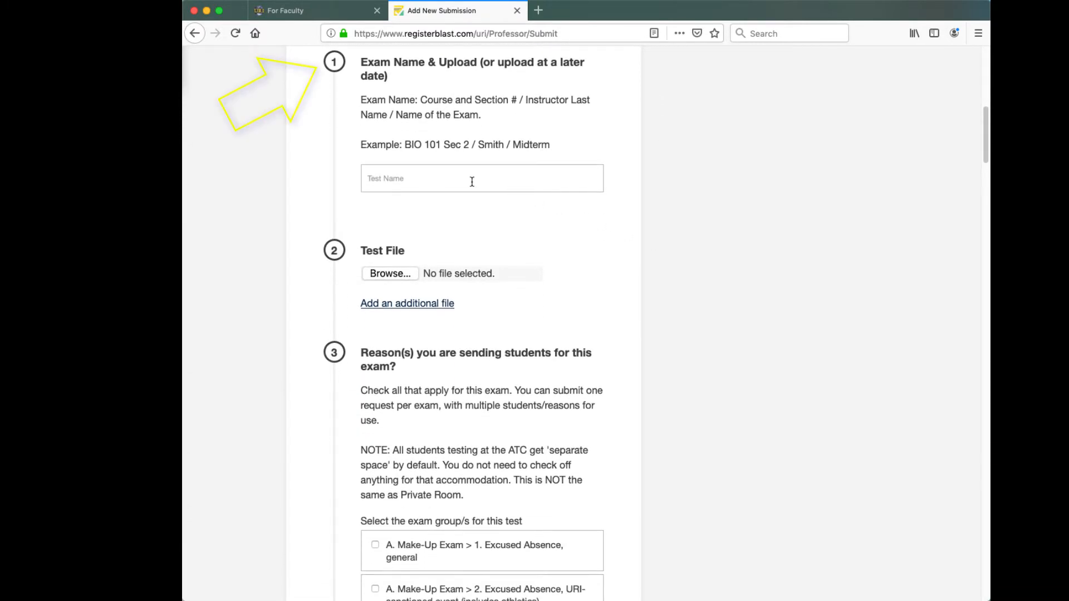
# - Enter ATC 101, the instructor's last name and Exam 1 as the Test Name
pyautogui.write('ATC ')
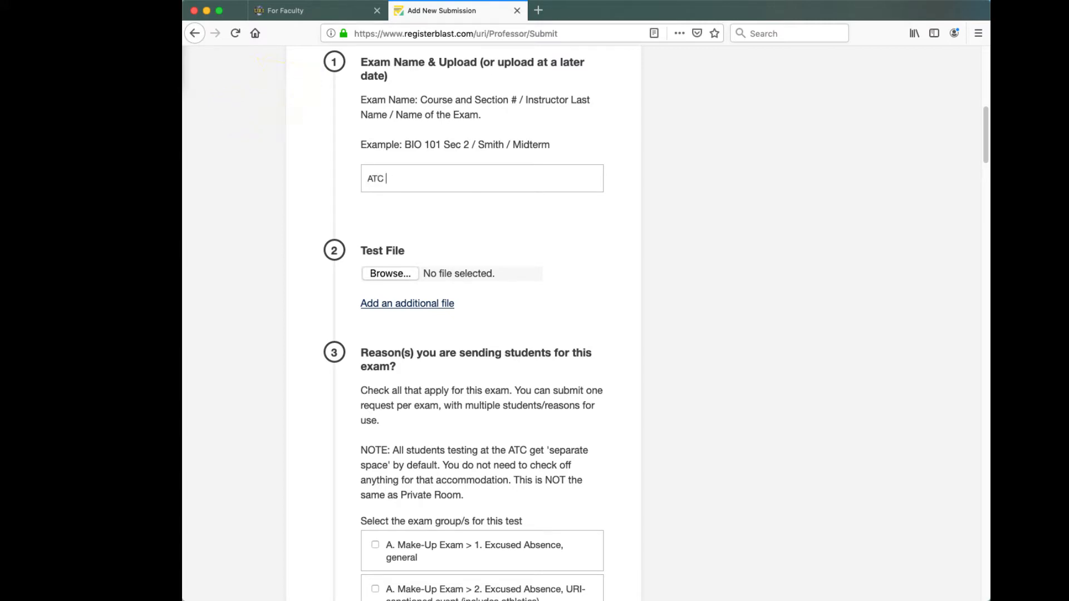
pyautogui.write('101 / Smith / Exam 1')
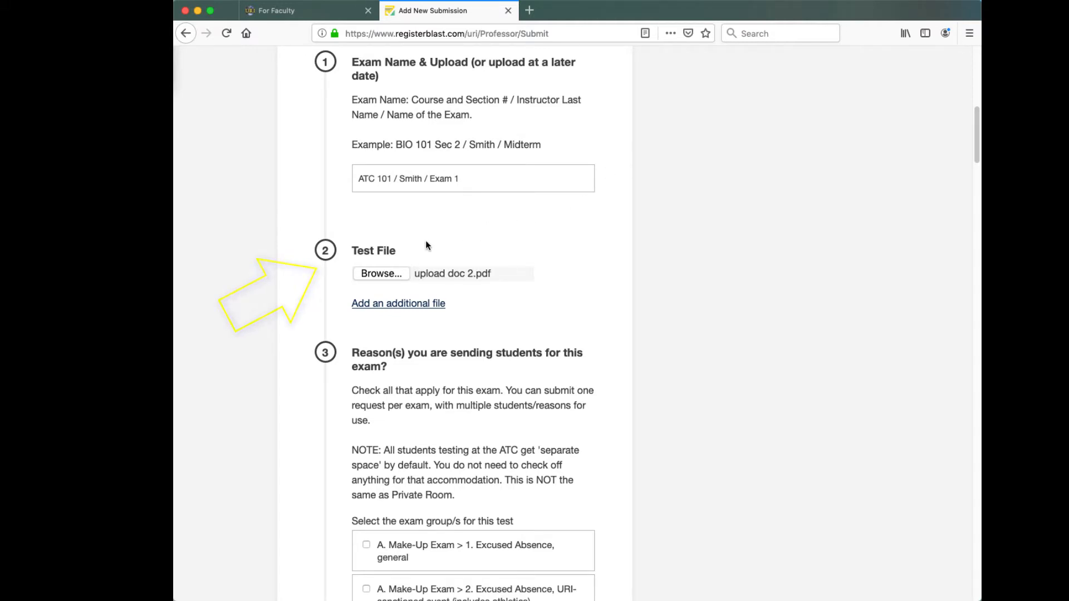
# - Attach upload doc 1.docx and upload doc 2.pdf from Downloads as the two test files
pyautogui.click(390, 272)
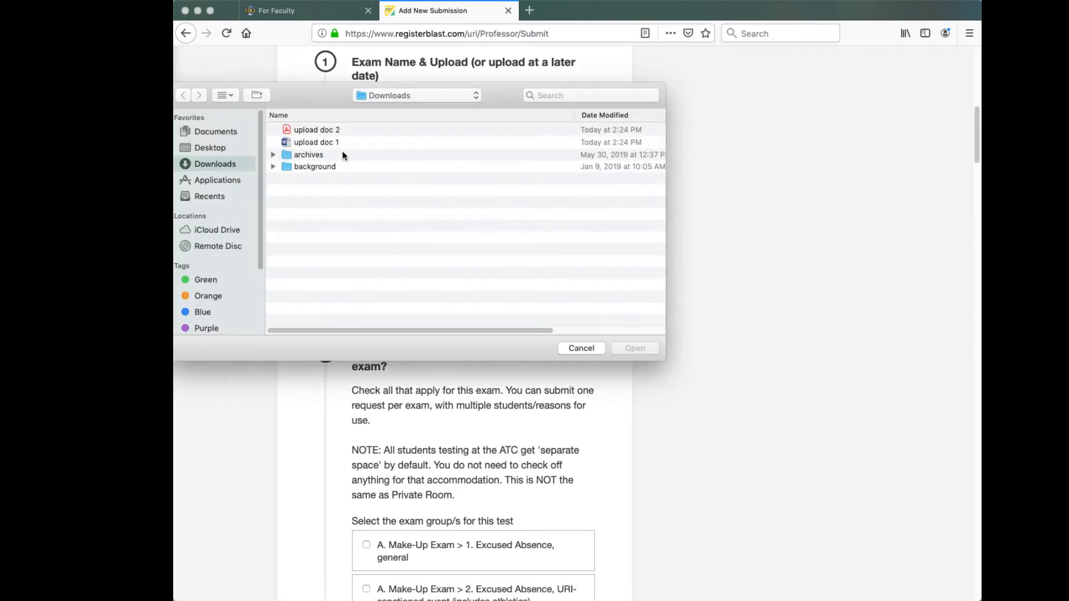
pyautogui.click(330, 142)
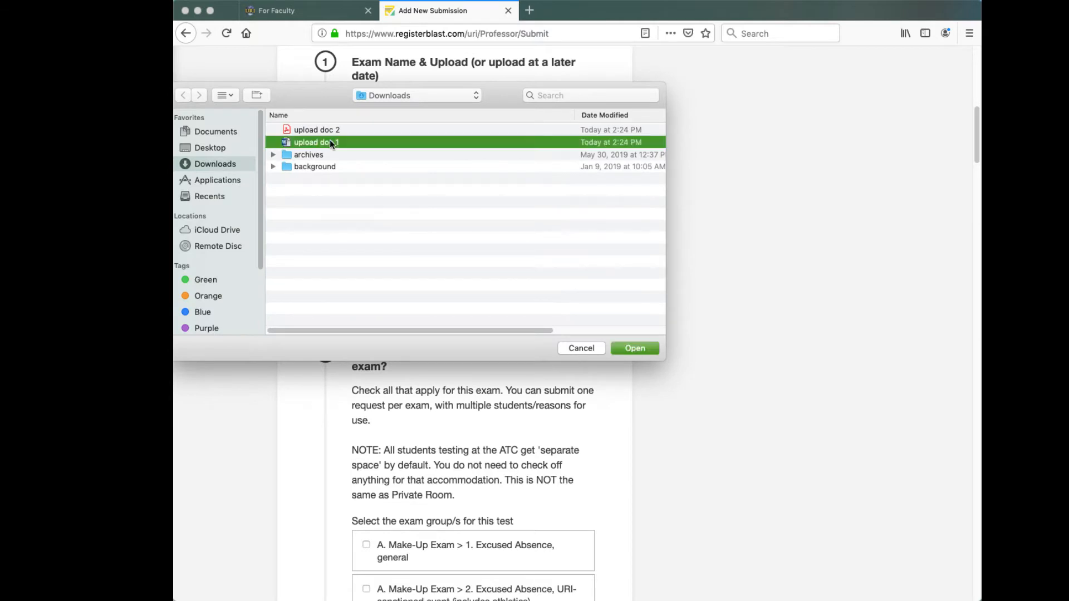
pyautogui.click(626, 346)
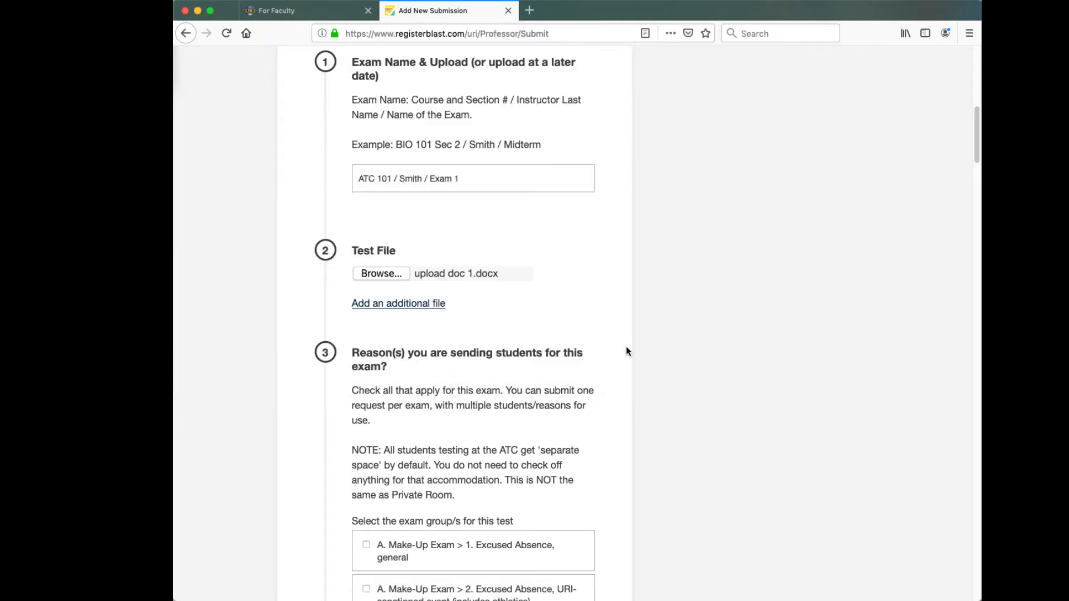
pyautogui.click(418, 304)
pyautogui.click(398, 321)
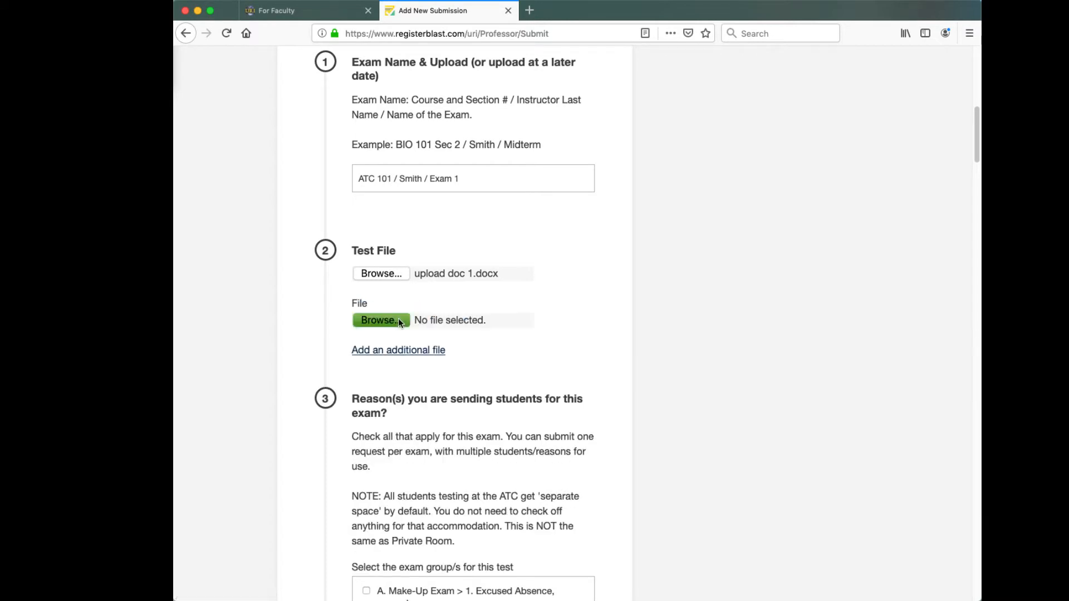
pyautogui.click(334, 130)
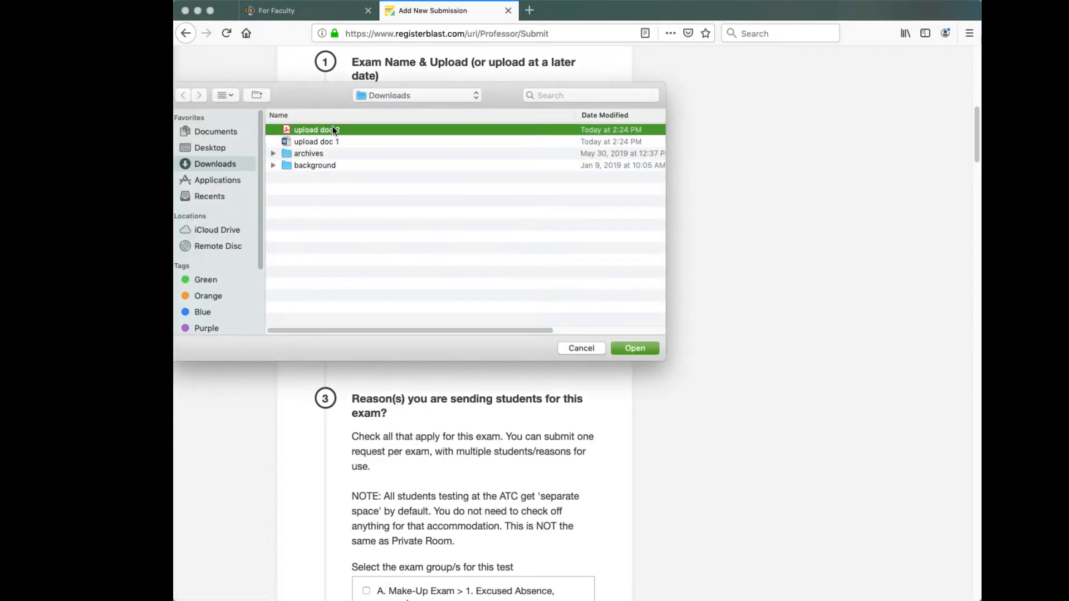
pyautogui.click(635, 348)
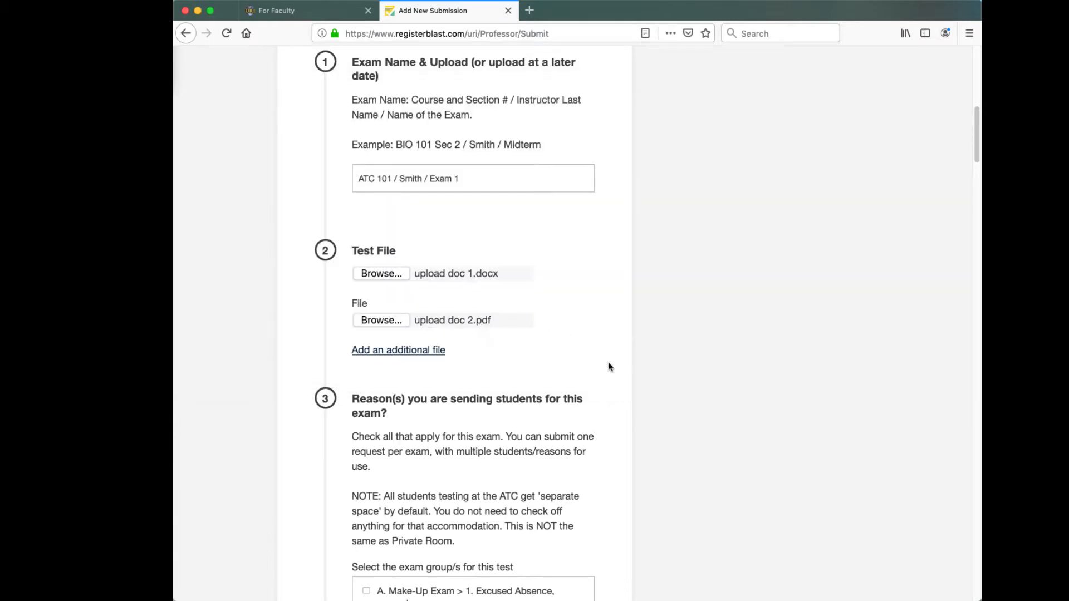
# - Tick both Make-Up Exam excused-absence reasons, Time and a half, and Dictation (Dragon Software)
pyautogui.scroll(-4, 608, 390)
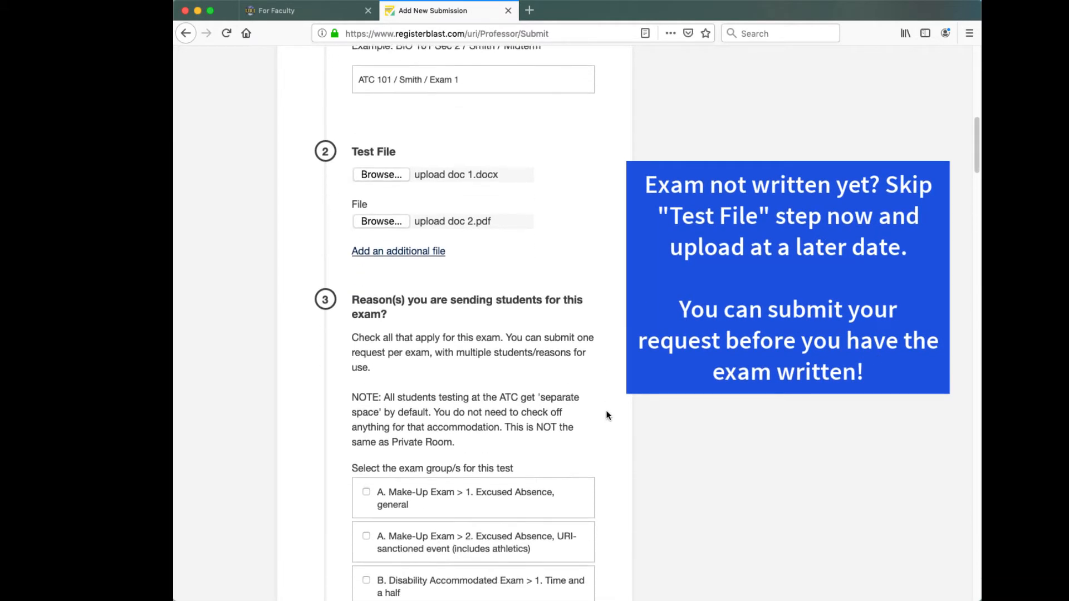
pyautogui.scroll(-8, 607, 415)
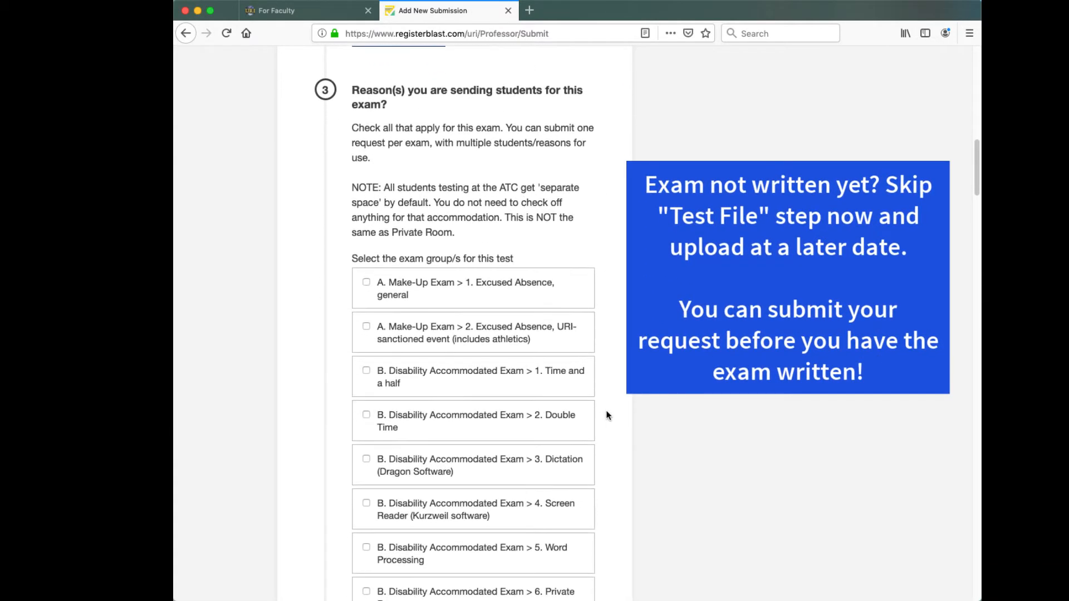
pyautogui.scroll(4, 607, 416)
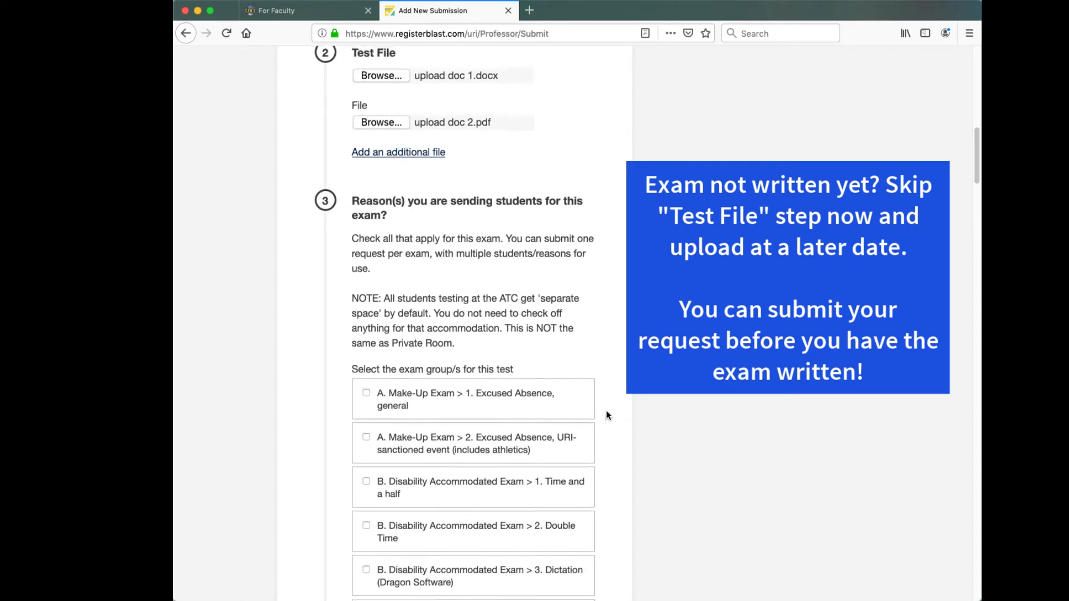
pyautogui.scroll(1, 607, 416)
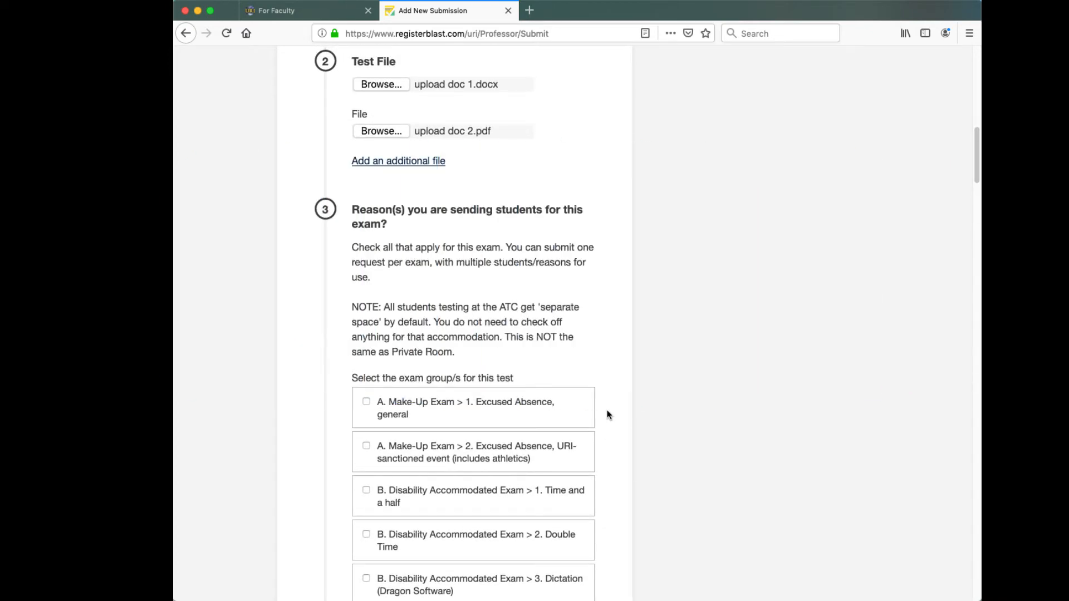
pyautogui.scroll(-4, 607, 414)
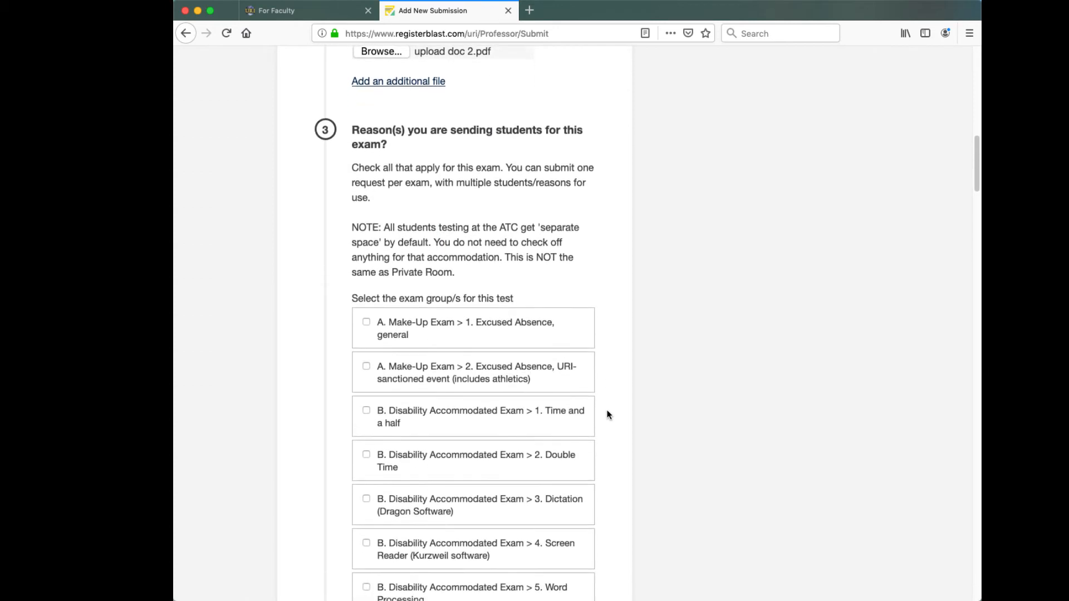
pyautogui.scroll(-2, 607, 415)
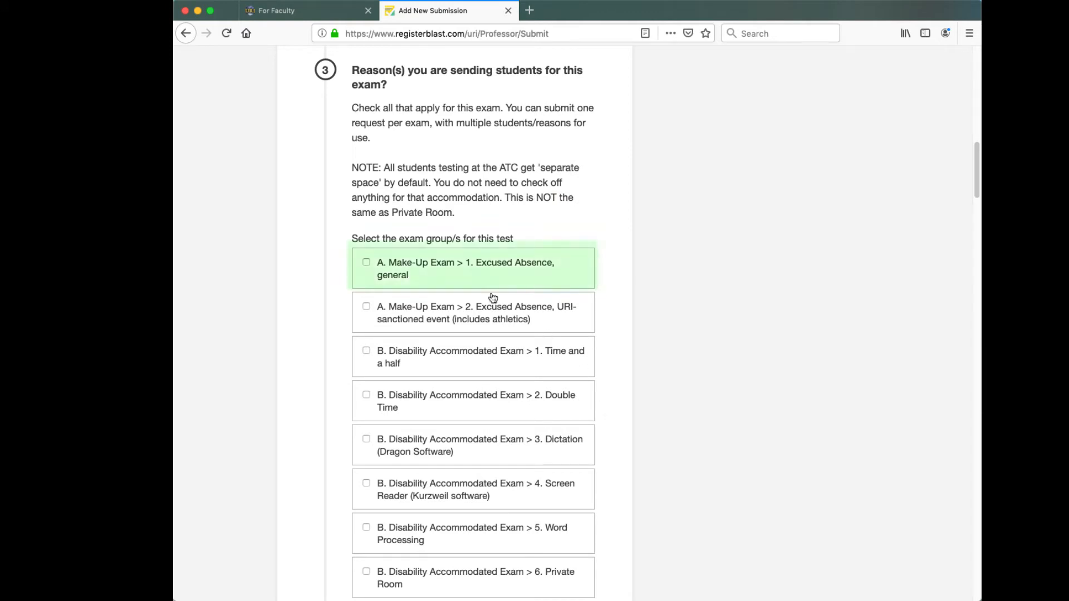
pyautogui.click(367, 263)
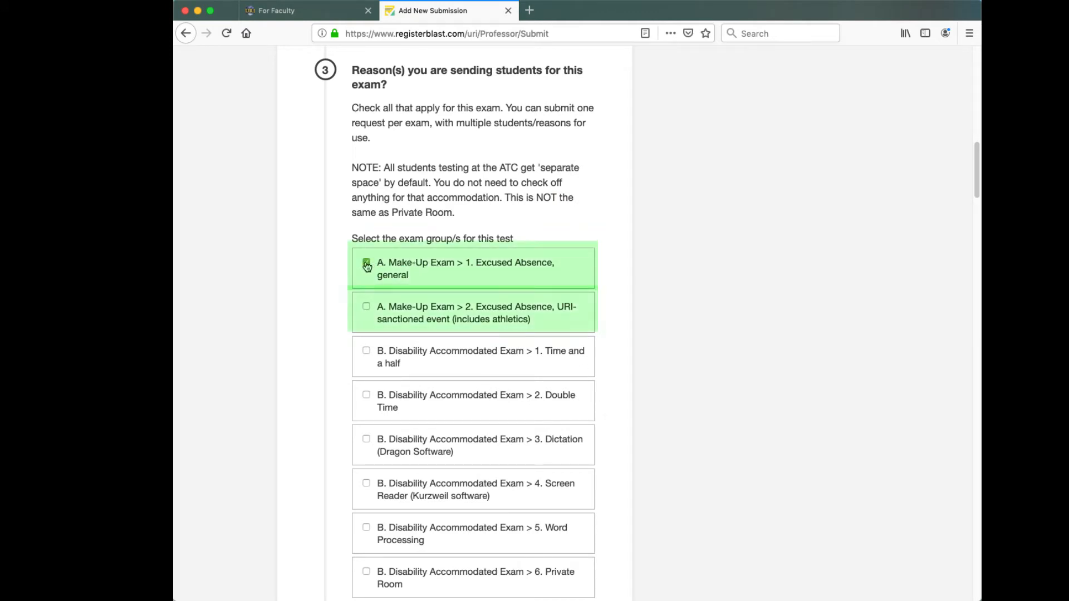
pyautogui.click(366, 308)
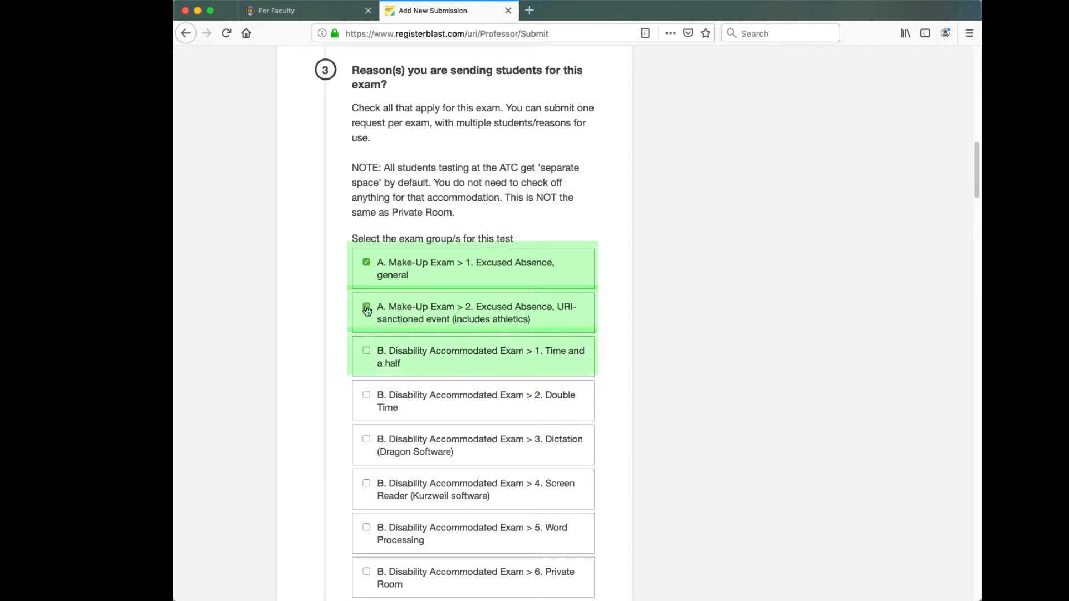
pyautogui.click(367, 352)
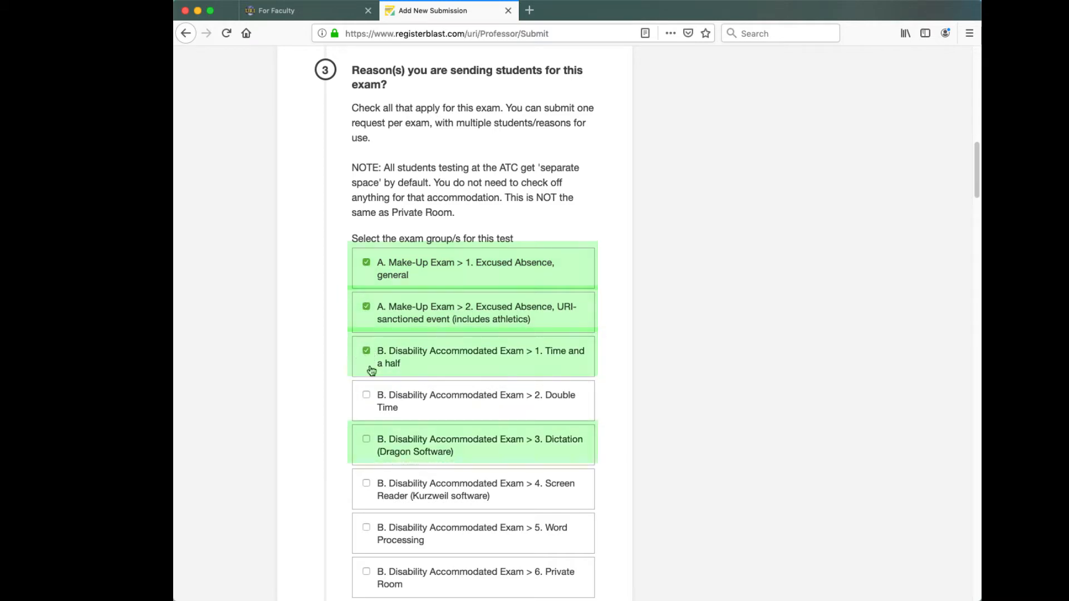
pyautogui.click(366, 440)
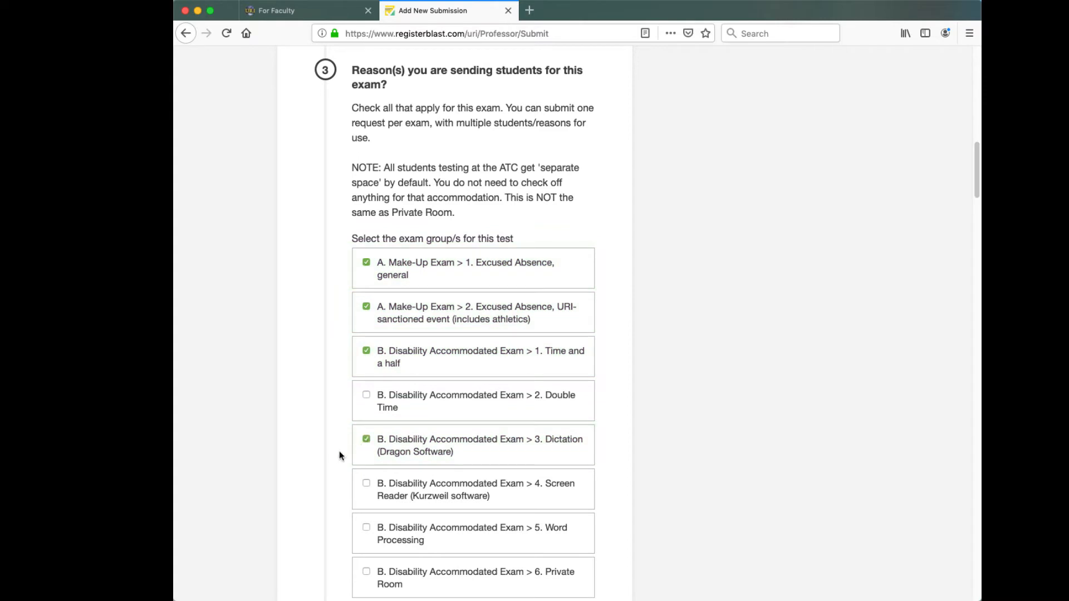
pyautogui.scroll(-5, 334, 476)
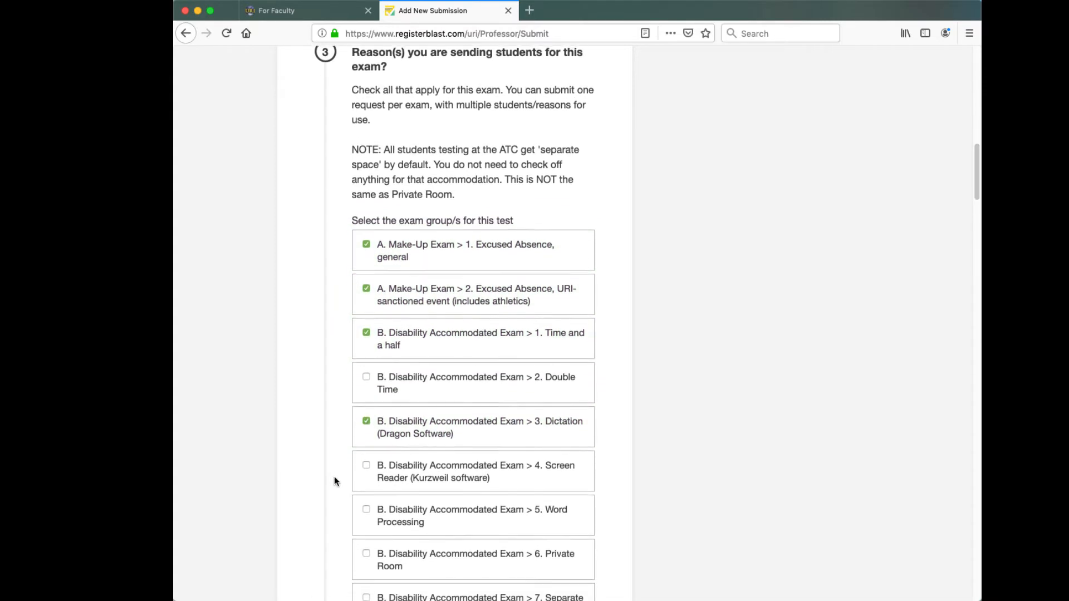
pyautogui.scroll(-5, 336, 476)
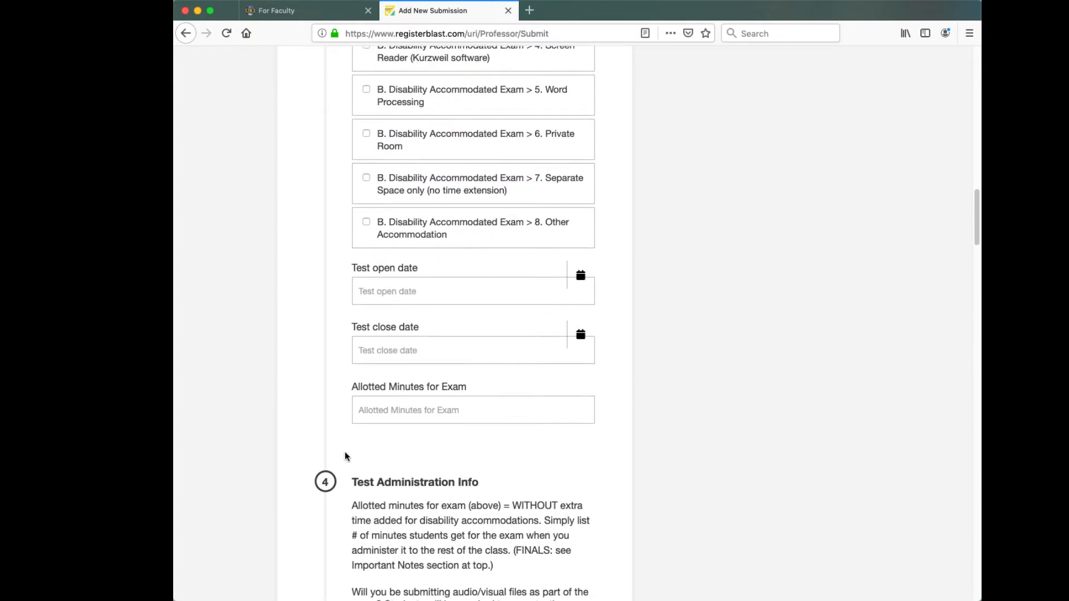
# - Set Test open date to July 17, 2019 and Test close date to July 19, 2019
pyautogui.click(582, 284)
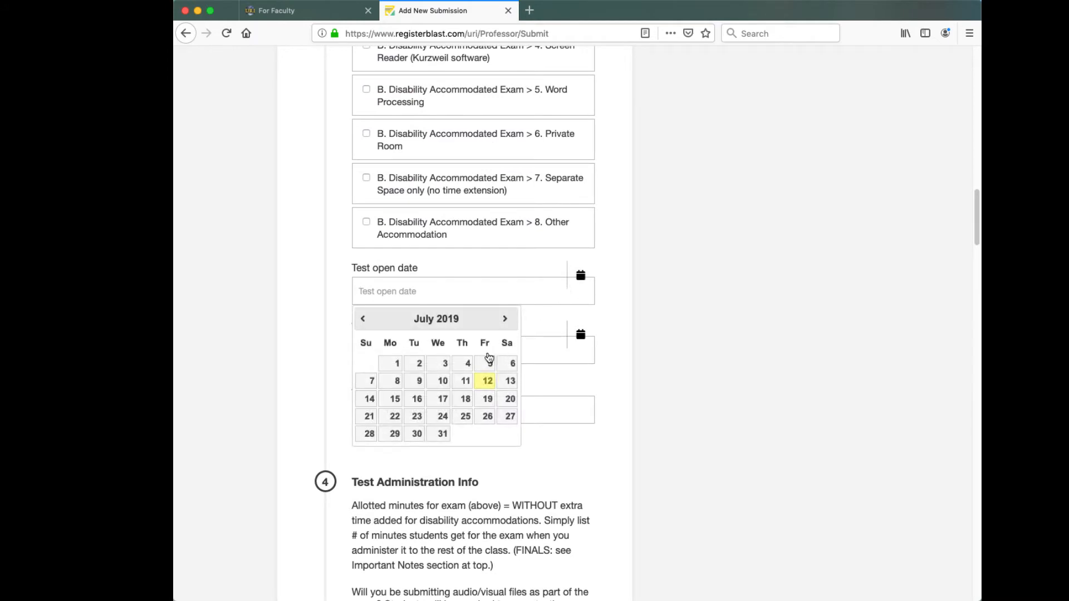
pyautogui.click(435, 402)
pyautogui.click(580, 335)
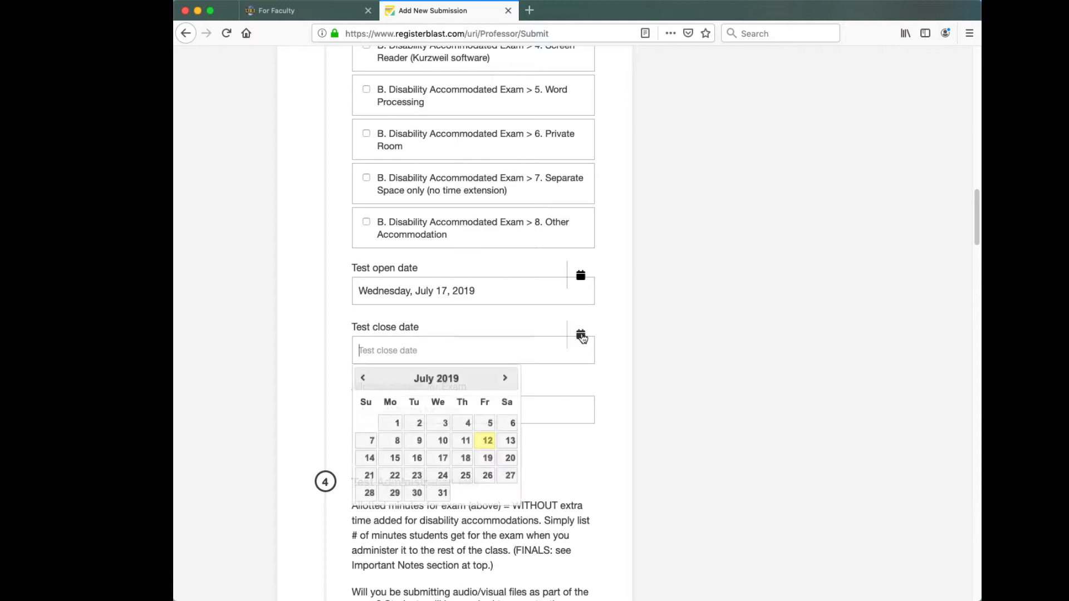
pyautogui.click(489, 459)
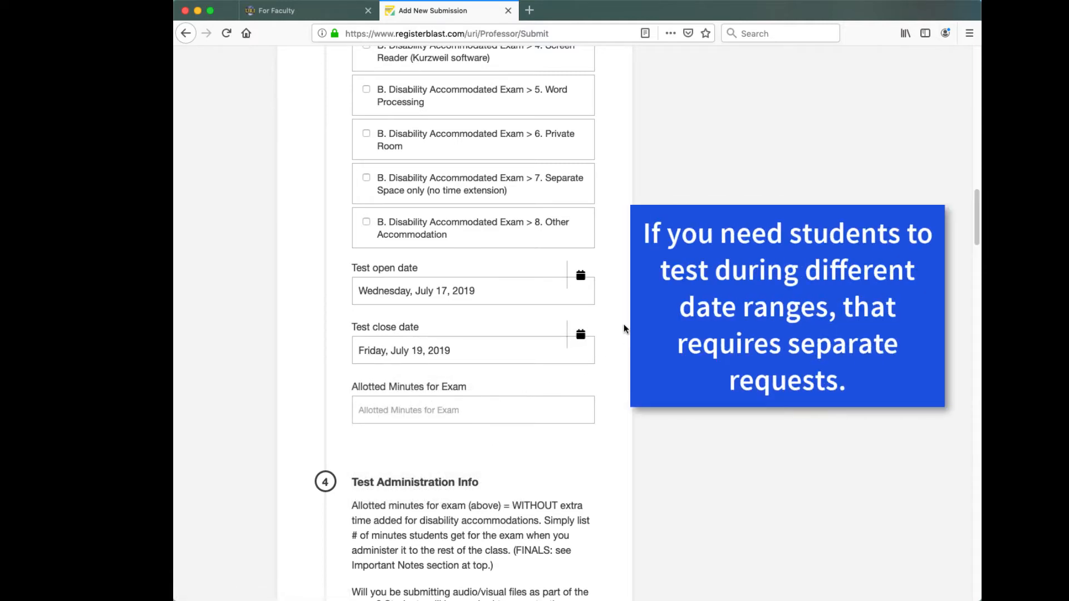
pyautogui.scroll(-1, 623, 328)
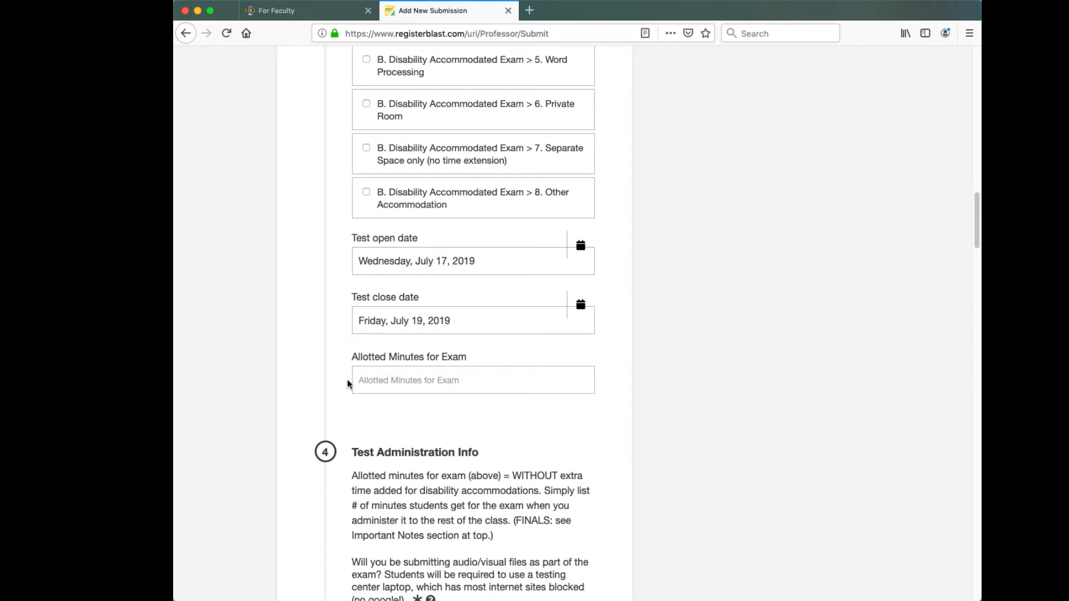
# - Replace the typed '1 hr 15 min' with 75 in Allotted Minutes for Exam
pyautogui.write('1 hr 15 min')
pyautogui.press('BackSpace')
pyautogui.press('BackSpace')
pyautogui.press('BackSpace')
pyautogui.press('BackSpace')
pyautogui.press('BackSpace')
pyautogui.press('BackSpace')
pyautogui.press('BackSpace')
pyautogui.press('BackSpace')
pyautogui.press('BackSpace')
pyautogui.press('BackSpace')
pyautogui.press('BackSpace')
pyautogui.write('75')
# - Answer No for audio/visual files and enter 4 students sent to the ATC
pyautogui.scroll(-10, 594, 528)
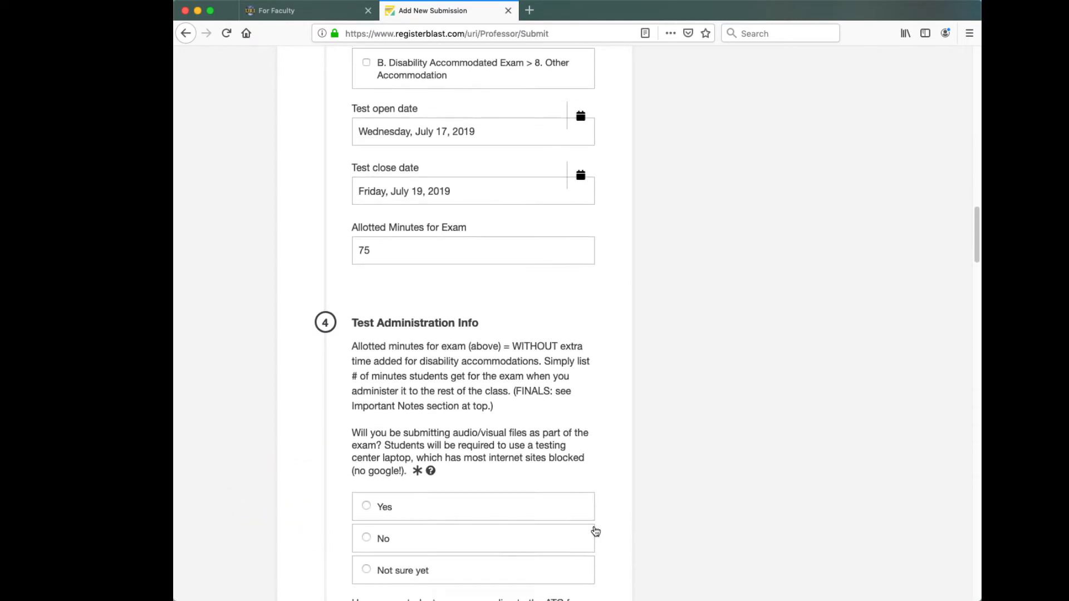
pyautogui.scroll(-4, 593, 527)
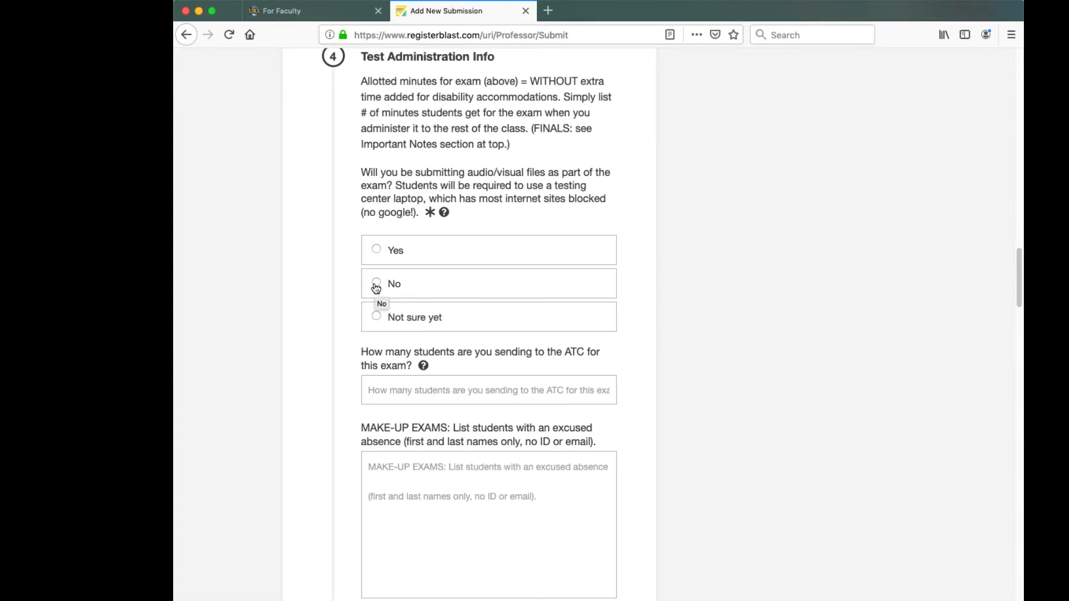
pyautogui.click(376, 284)
pyautogui.scroll(-2, 386, 365)
pyautogui.click(384, 356)
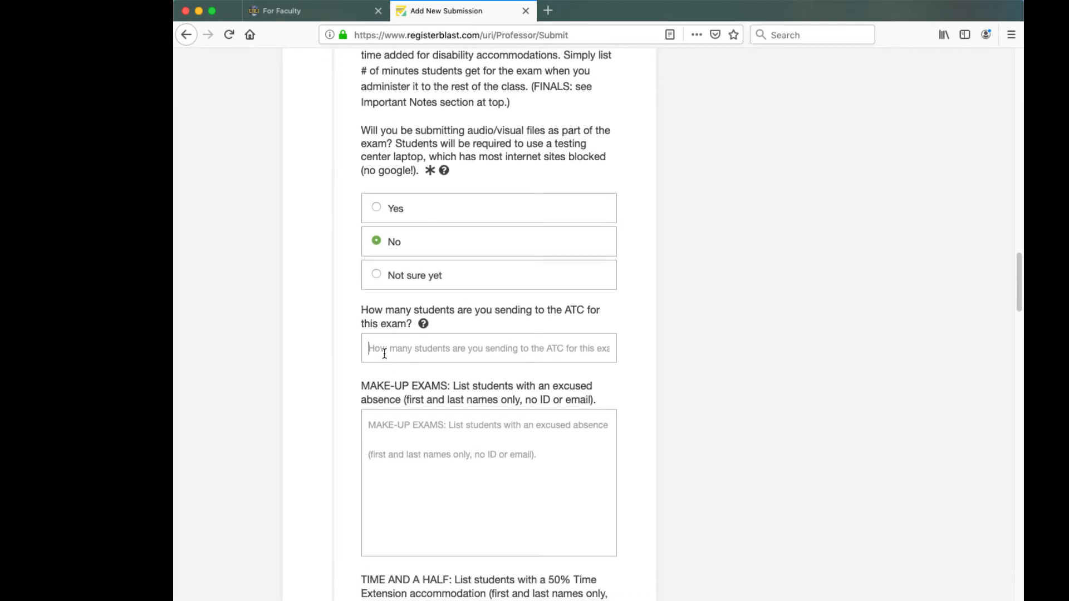
pyautogui.write('4')
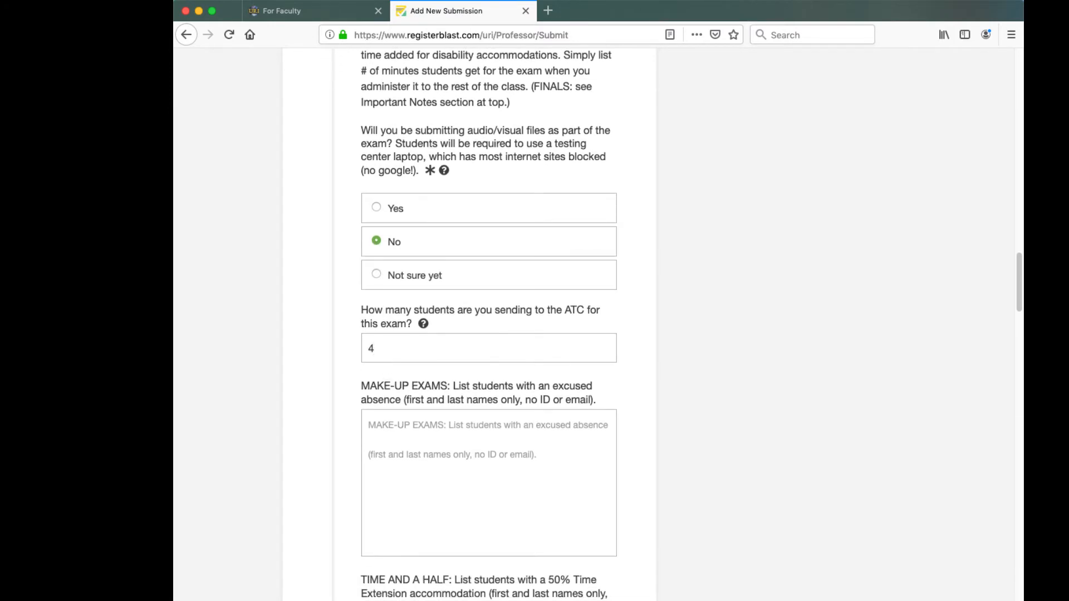
# - List two students' names under MAKE-UP EXAMS and one student's name under TIME AND A HALF
pyautogui.scroll(-1, 385, 354)
pyautogui.scroll(-5, 385, 351)
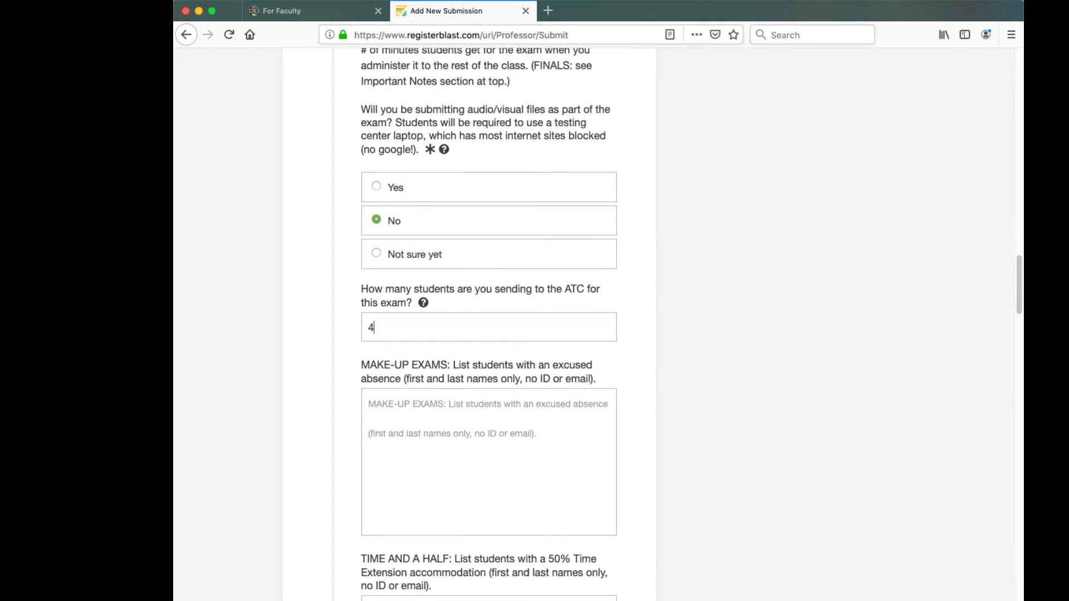
pyautogui.scroll(-1, 385, 354)
pyautogui.click(384, 198)
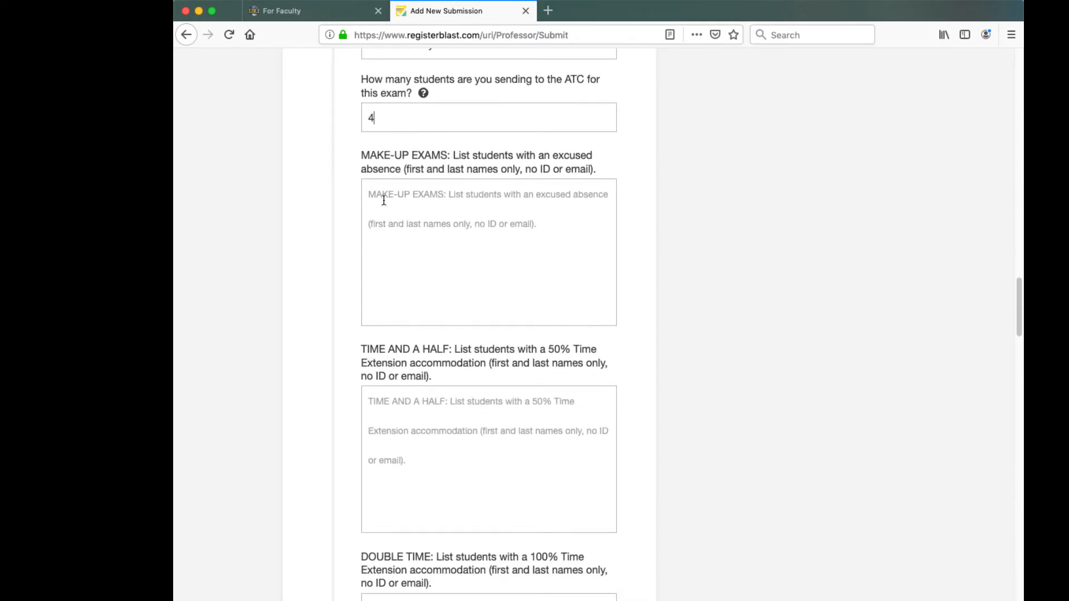
pyautogui.write('Leslie Knope')
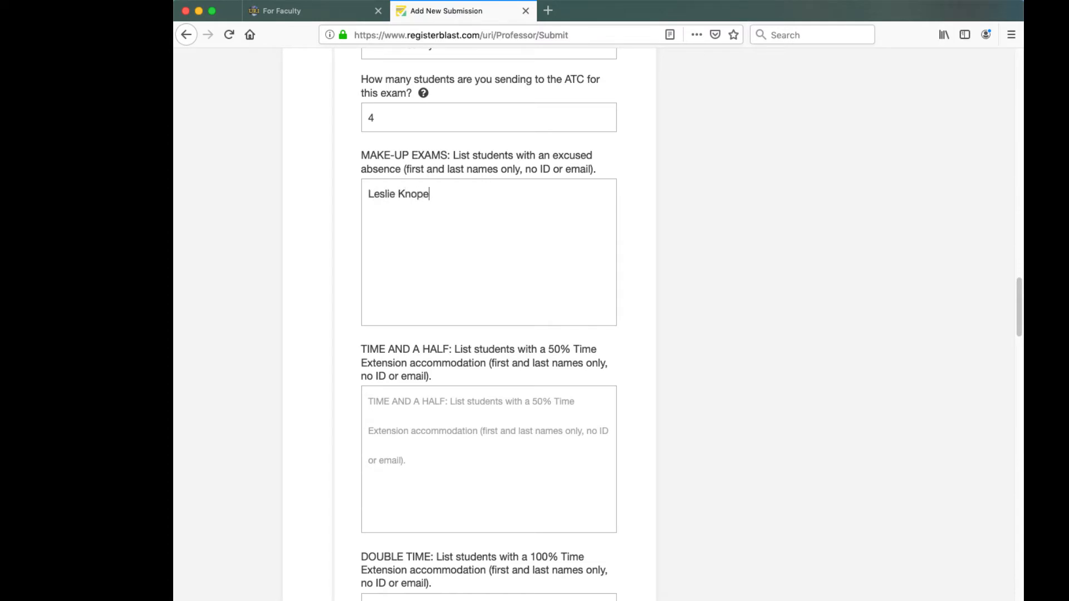
pyautogui.press('Tab')
pyautogui.write('Andy Dwye')
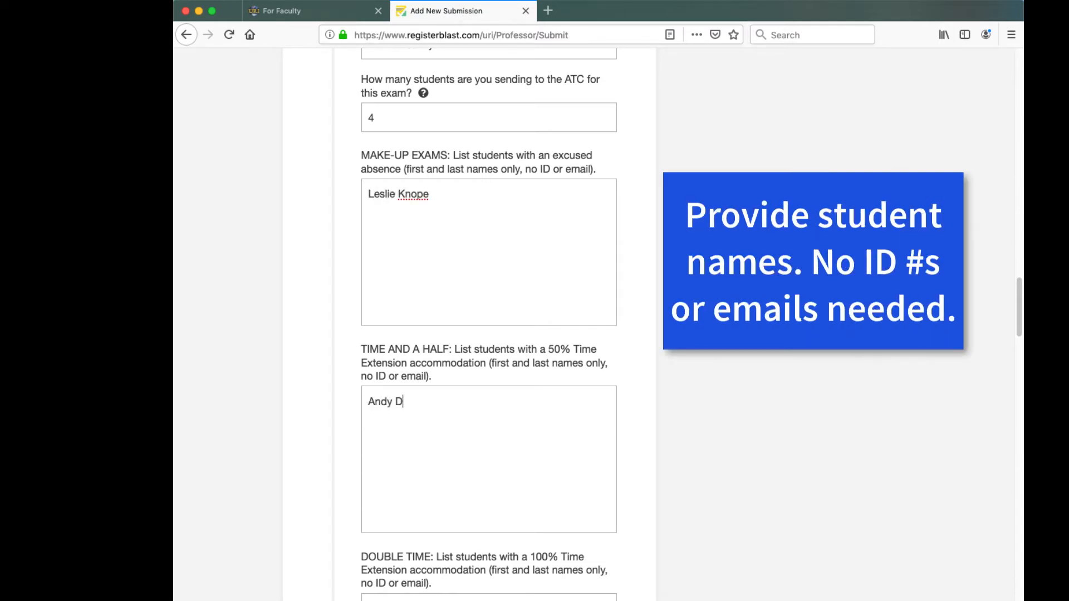
pyautogui.press('Tab')
pyautogui.click(445, 195)
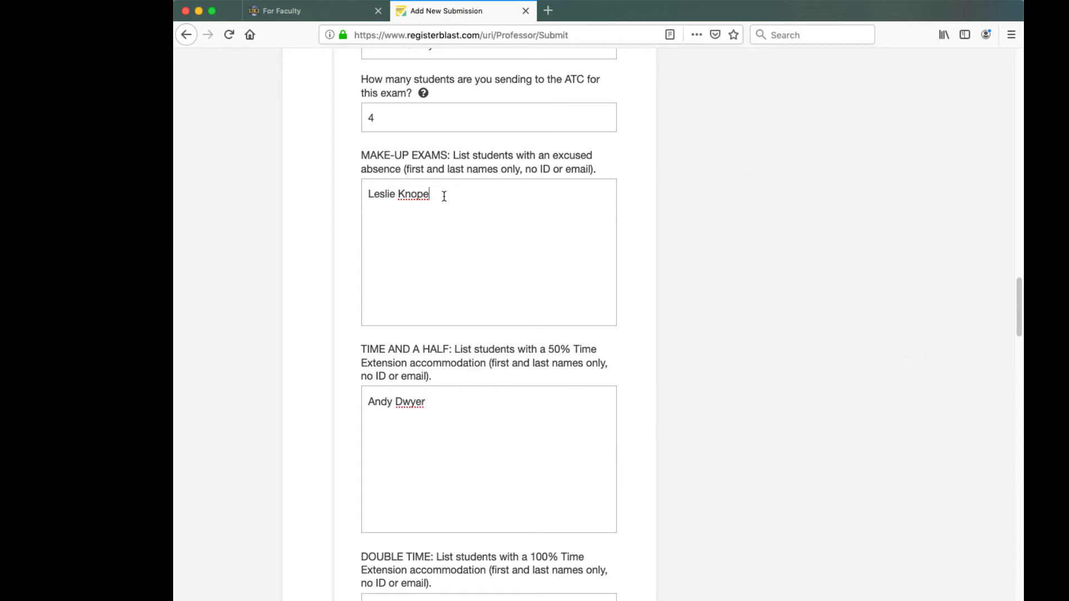
pyautogui.press('Return')
pyautogui.press('Return')
pyautogui.write('Anne Perkins')
# - Begin the ALL OTHER ACCOMMODATIONS entry with a student's name and time and a half
pyautogui.scroll(-2, 527, 466)
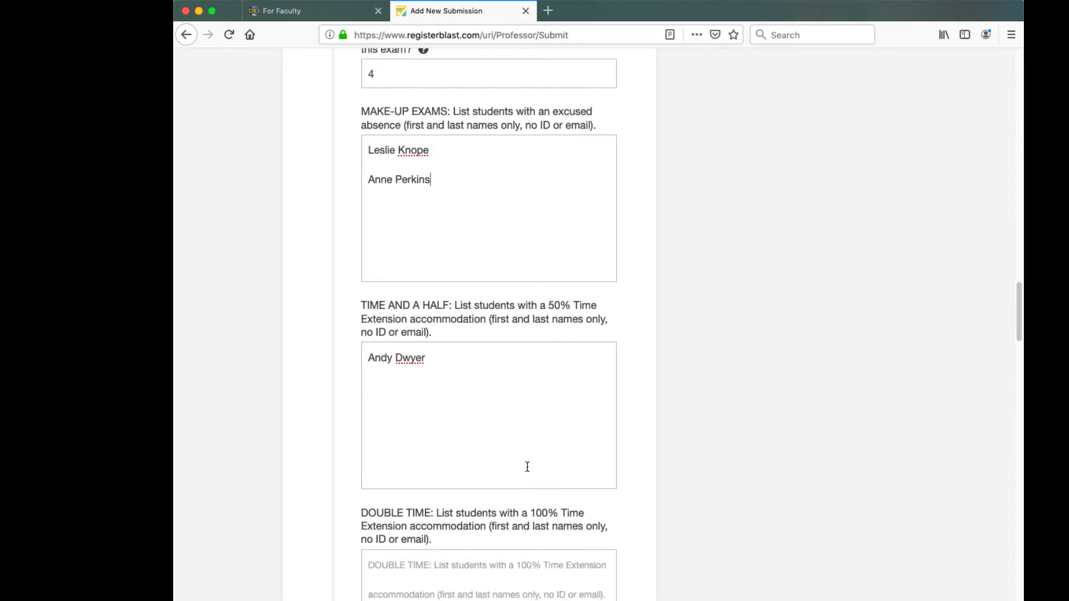
pyautogui.scroll(-5, 527, 467)
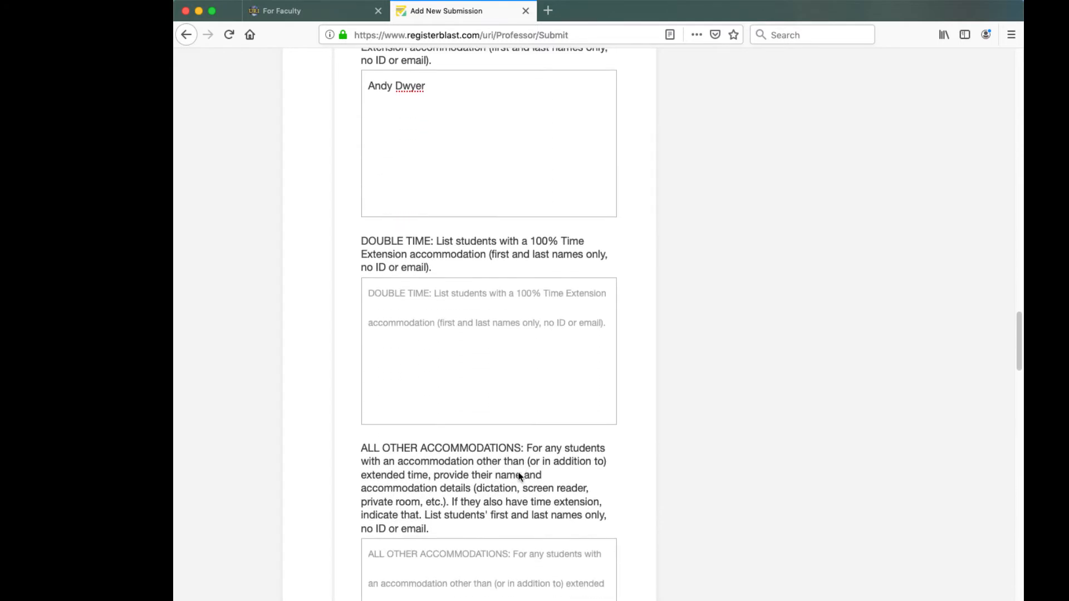
pyautogui.scroll(-3, 518, 476)
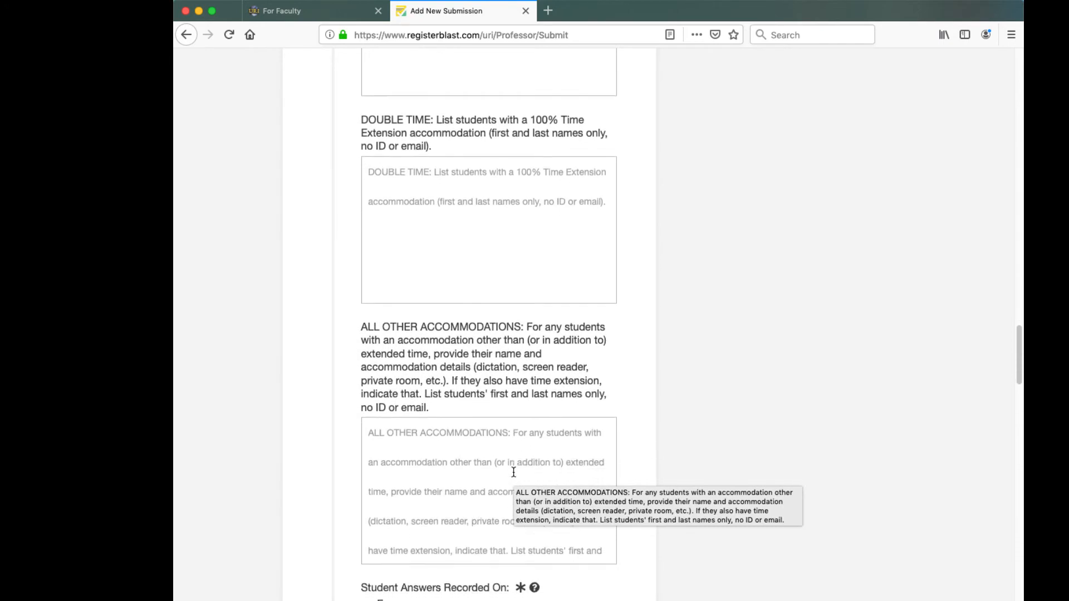
pyautogui.scroll(-1, 513, 472)
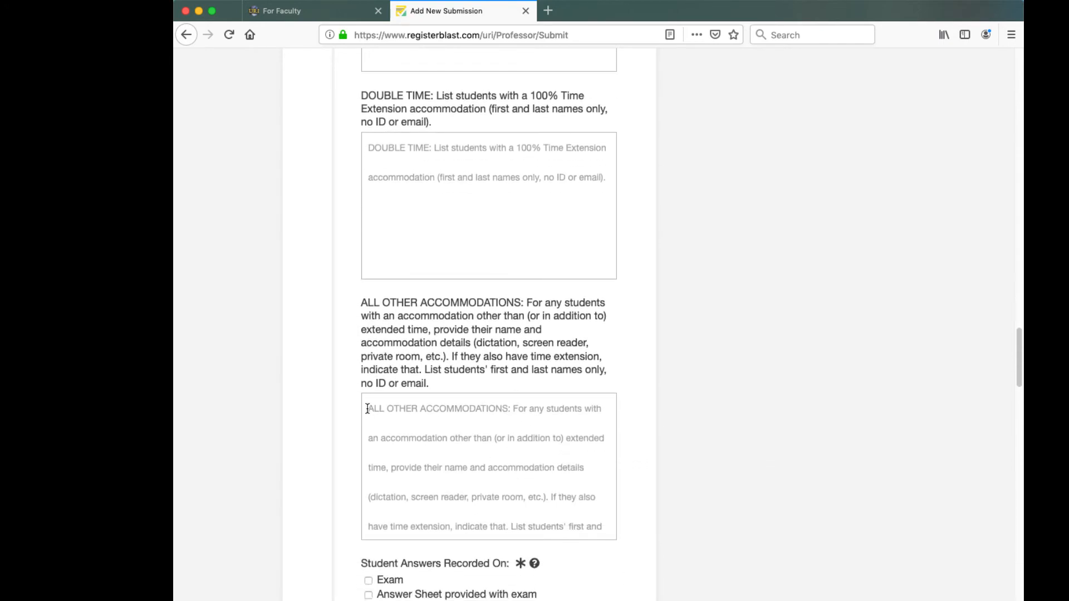
pyautogui.click(369, 409)
pyautogui.write('Ron Swanson')
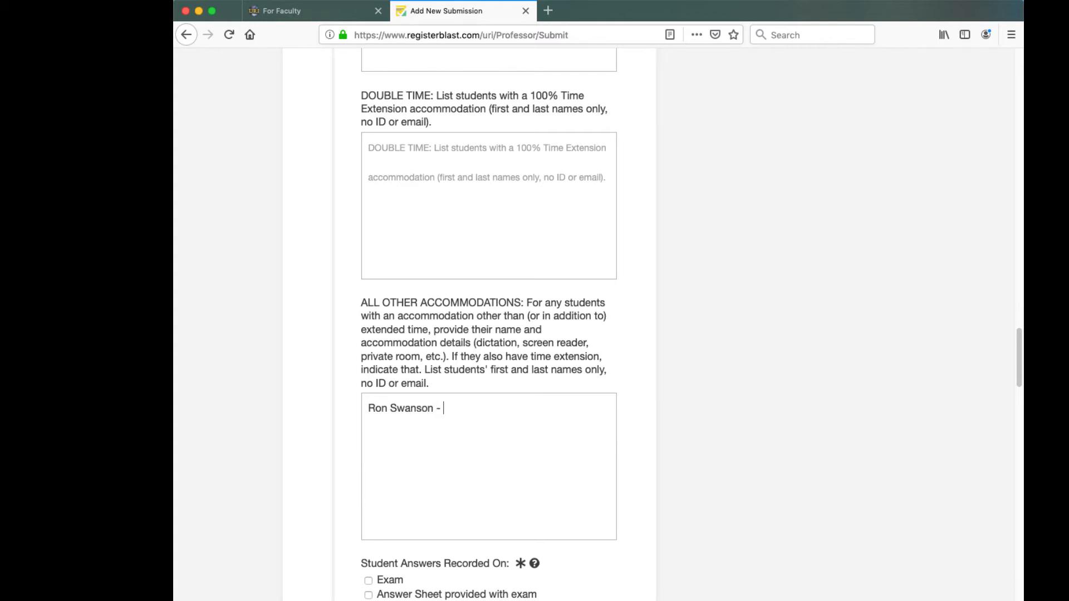
pyautogui.write(' - Time and a hal')
# - Add dictation, essays by dictation, multiple choice on scantron, and bathroom and snack breaks ok
pyautogui.press('BackSpace')
pyautogui.press('BackSpace')
pyautogui.write('half and dictation')
pyautogui.press('BackSpace')
pyautogui.press('BackSpace')
pyautogui.press('BackSpace')
pyautogui.write('ation')
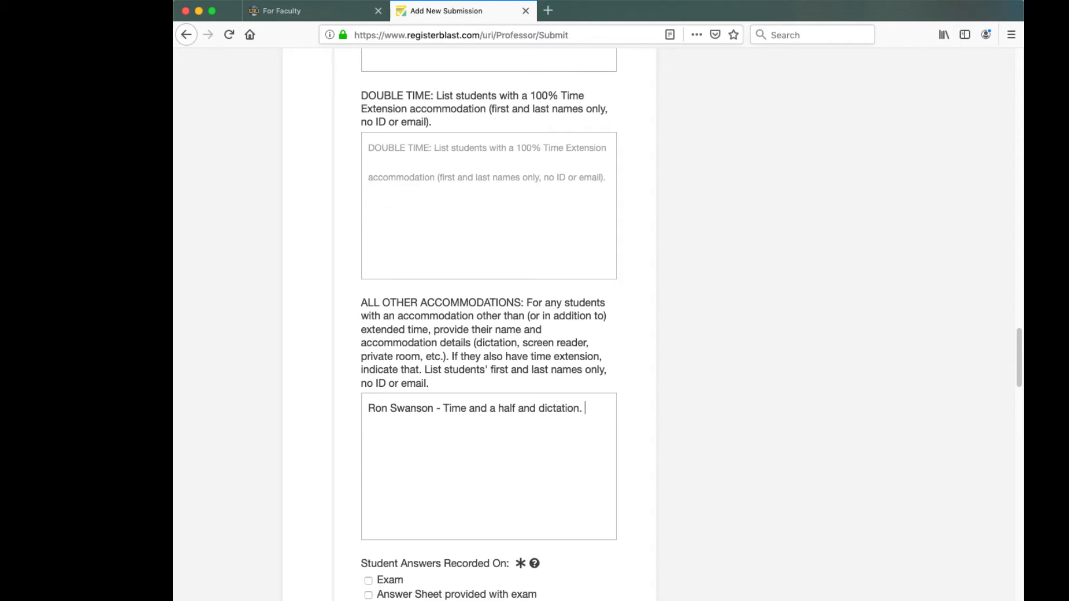
pyautogui.write('. essay')
pyautogui.write('s done by di')
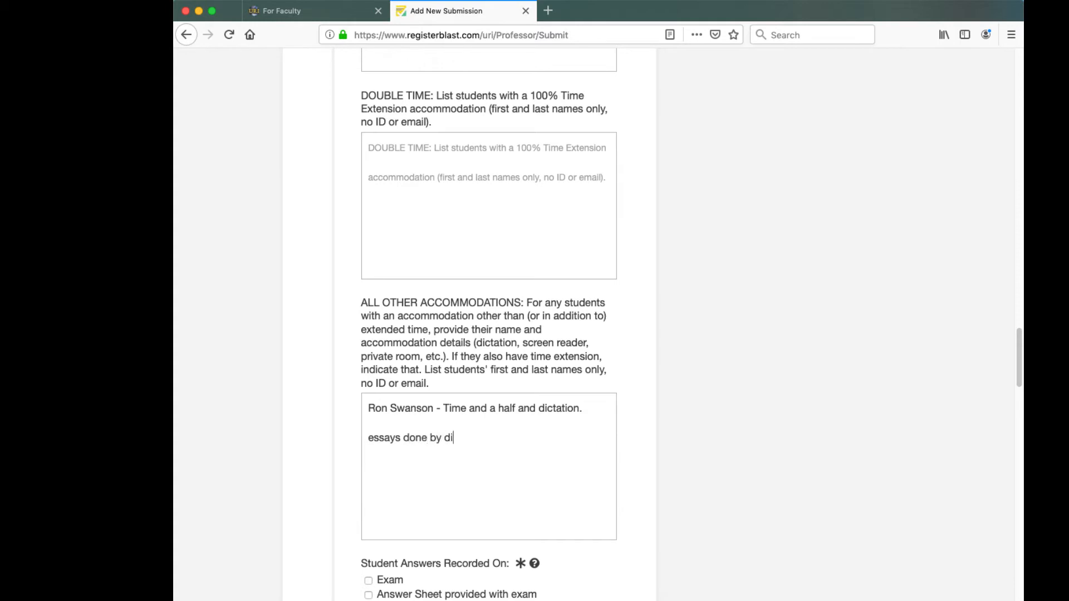
pyautogui.write('ctation and multiple choic')
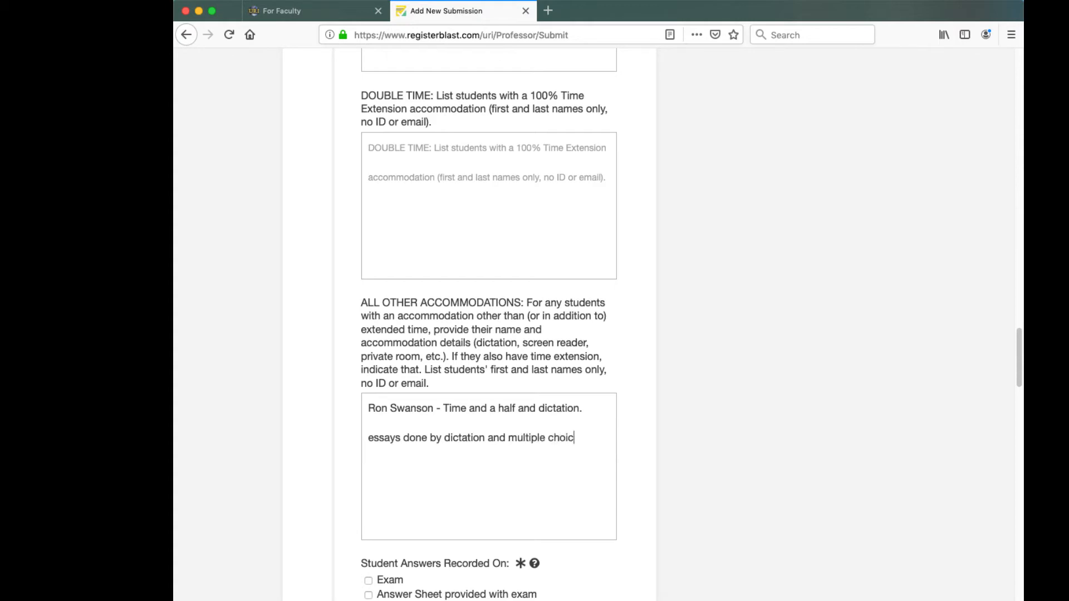
pyautogui.write('e on scantron')
pyautogui.press('Return')
pyautogui.write('bathroom adn')
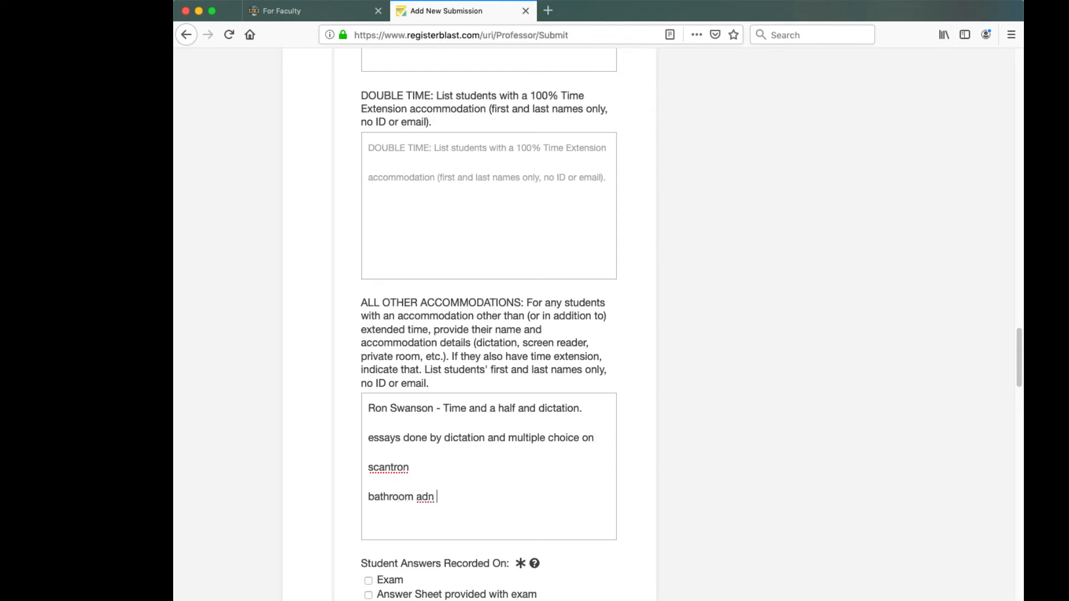
pyautogui.press('BackSpace')
pyautogui.press('BackSpace')
pyautogui.press('BackSpace')
pyautogui.write('nd snack breaks ok')
pyautogui.scroll(-5, 539, 339)
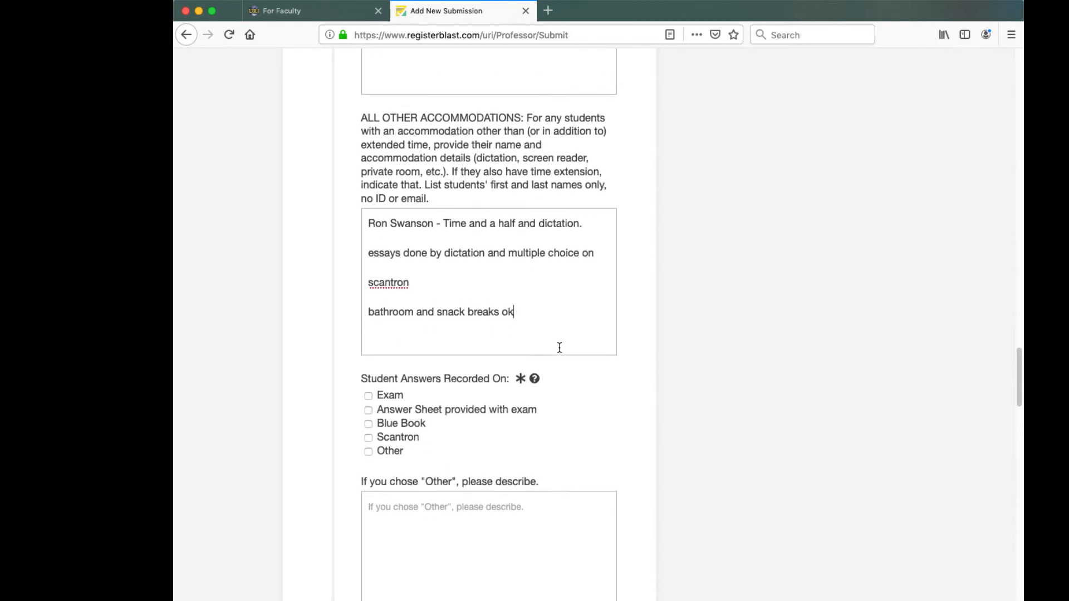
pyautogui.scroll(-3, 560, 348)
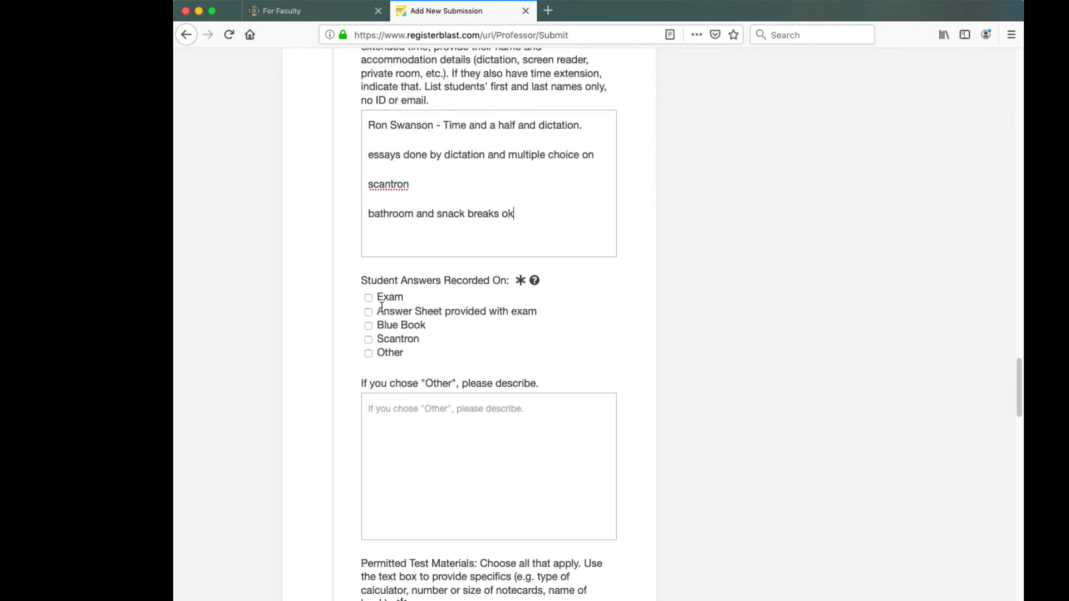
# - Mark that answers are recorded on the Scantron
pyautogui.click(368, 339)
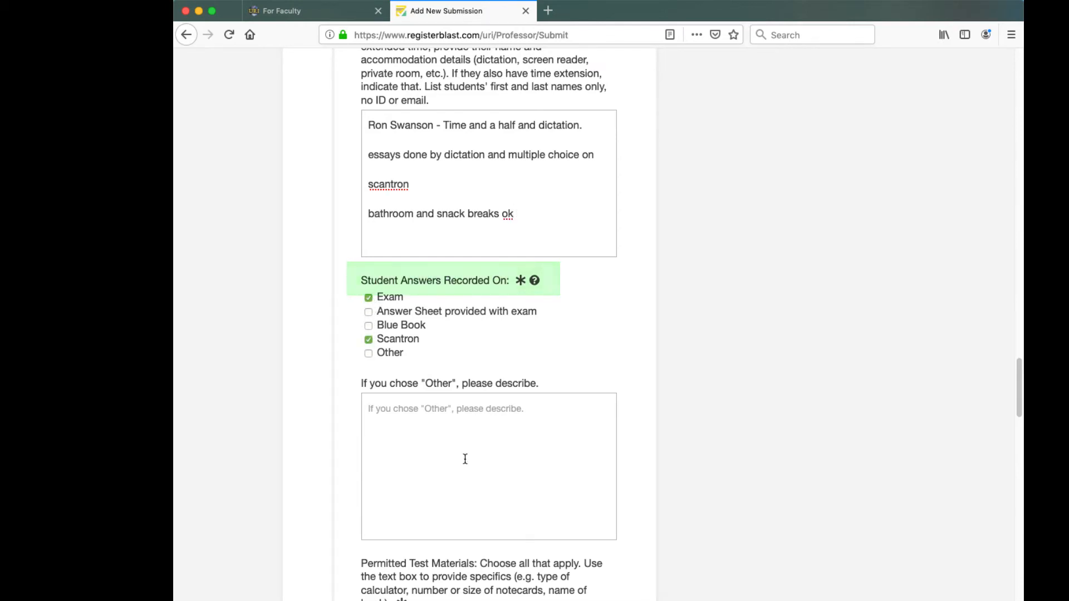
pyautogui.scroll(-5, 461, 457)
pyautogui.scroll(-8, 462, 461)
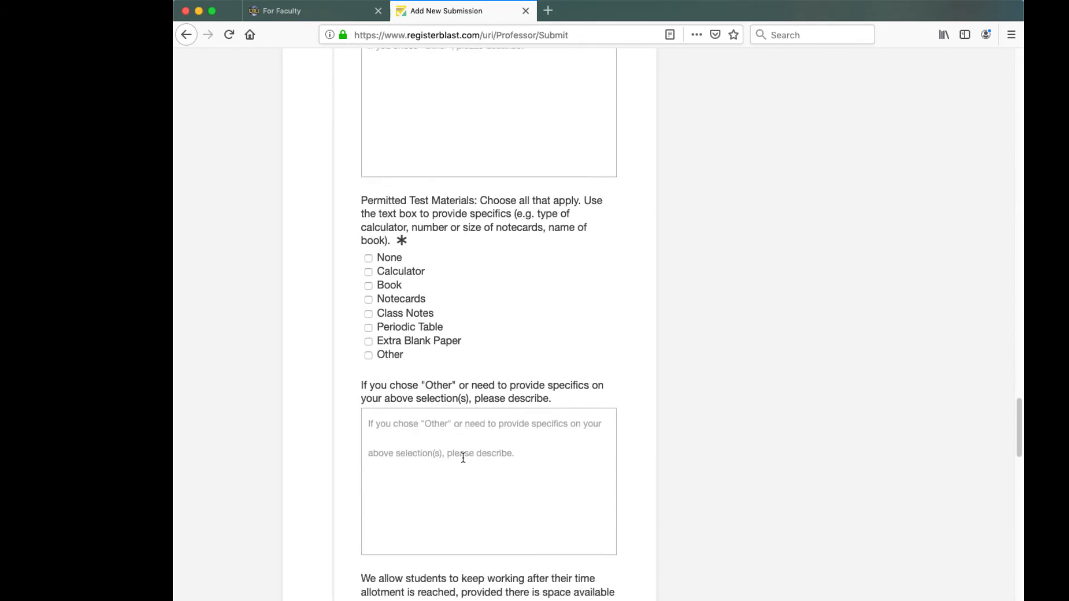
pyautogui.scroll(-1, 468, 430)
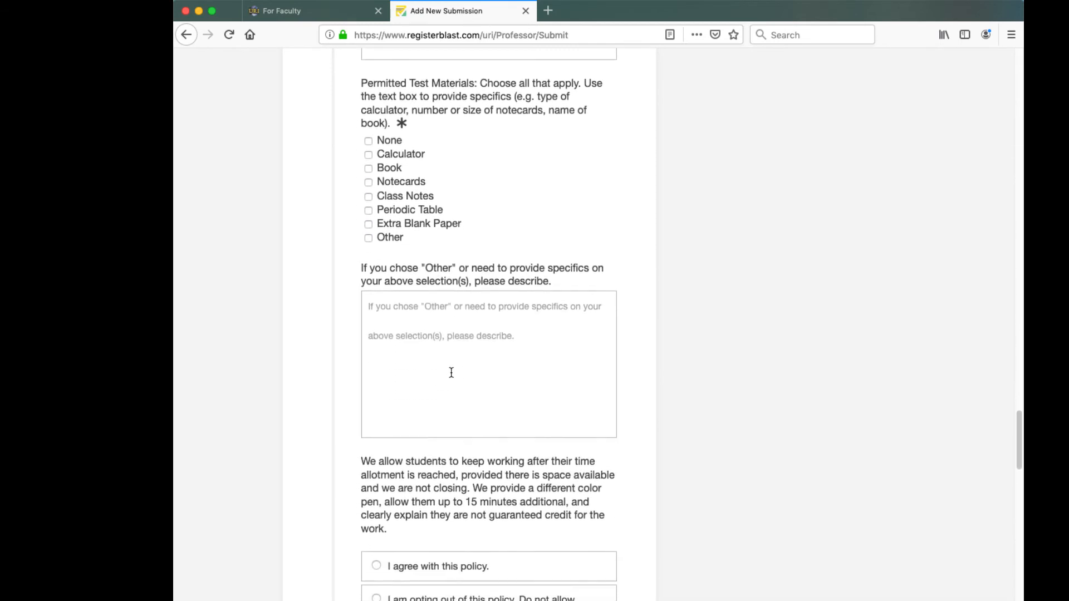
# - Permit a calculator, described as not a graphing calculator plus 1- 3x5 notecard, handwritten, both sides
pyautogui.click(368, 153)
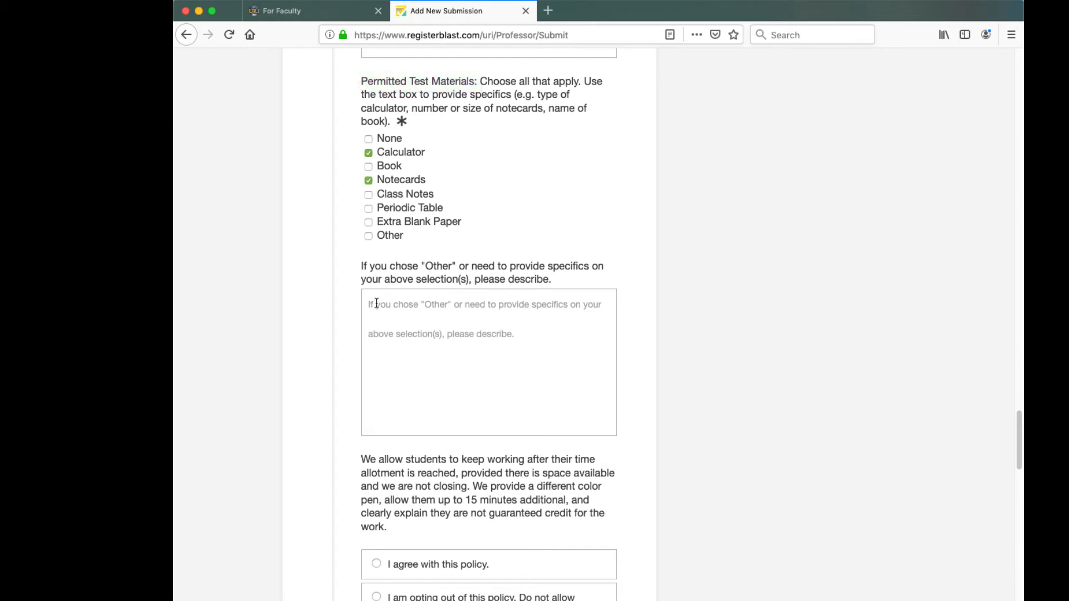
pyautogui.write('not a graphic')
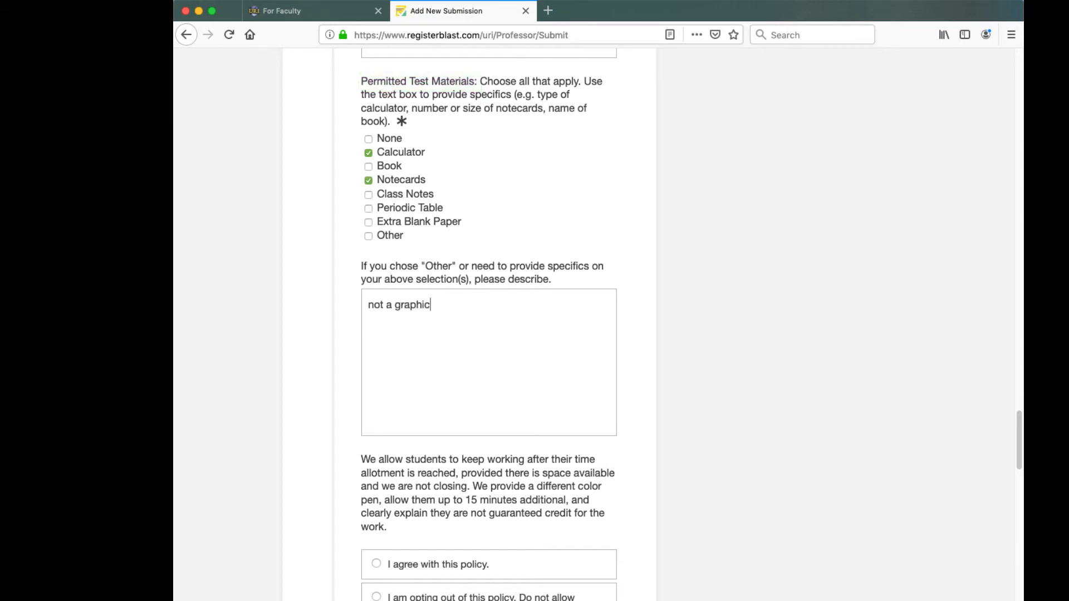
pyautogui.press('BackSpace')
pyautogui.press('BackSpace')
pyautogui.press('BackSpace')
pyautogui.write('ing calculator')
pyautogui.press('BackSpace')
pyautogui.press('BackSpace')
pyautogui.press('BackSpace')
pyautogui.press('BackSpace')
pyautogui.write('ator')
pyautogui.press('Return')
pyautogui.press('Return')
pyautogui.write('1- 3x5 notecard')
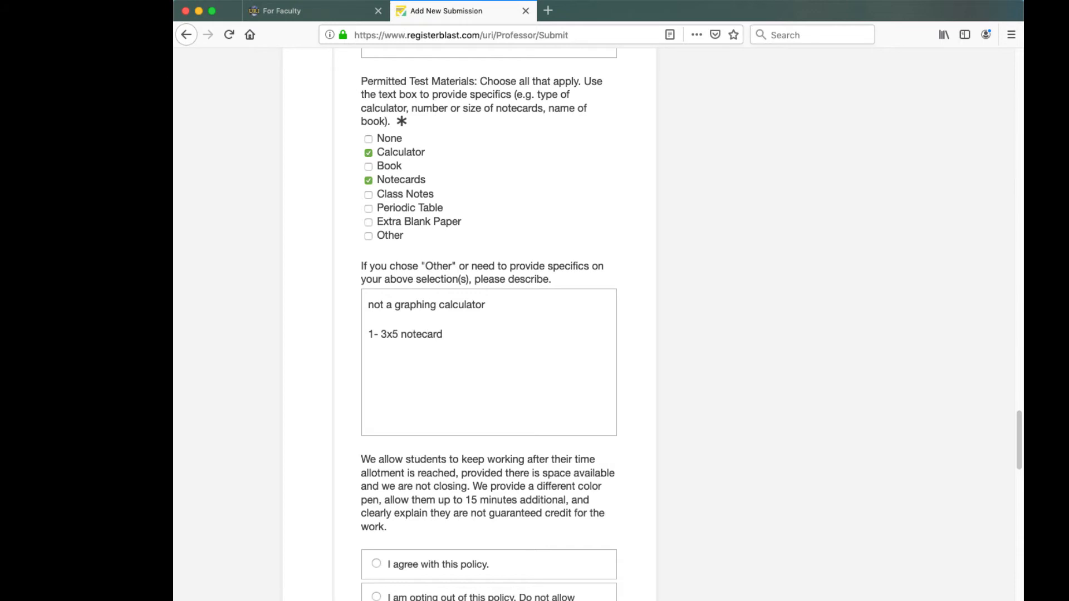
pyautogui.write(', handwritten, both sides')
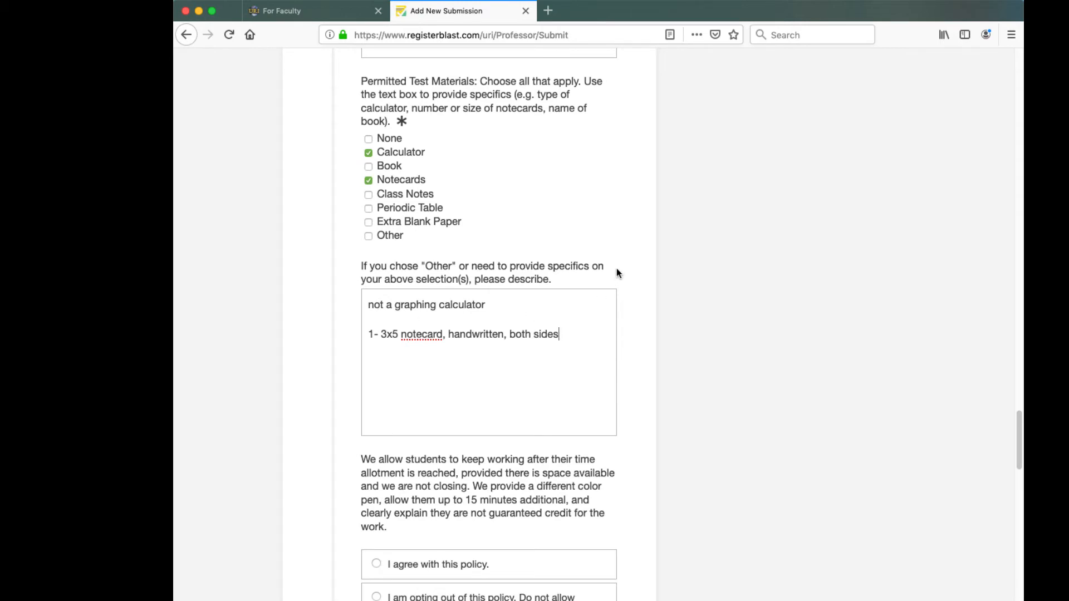
pyautogui.scroll(-2, 621, 270)
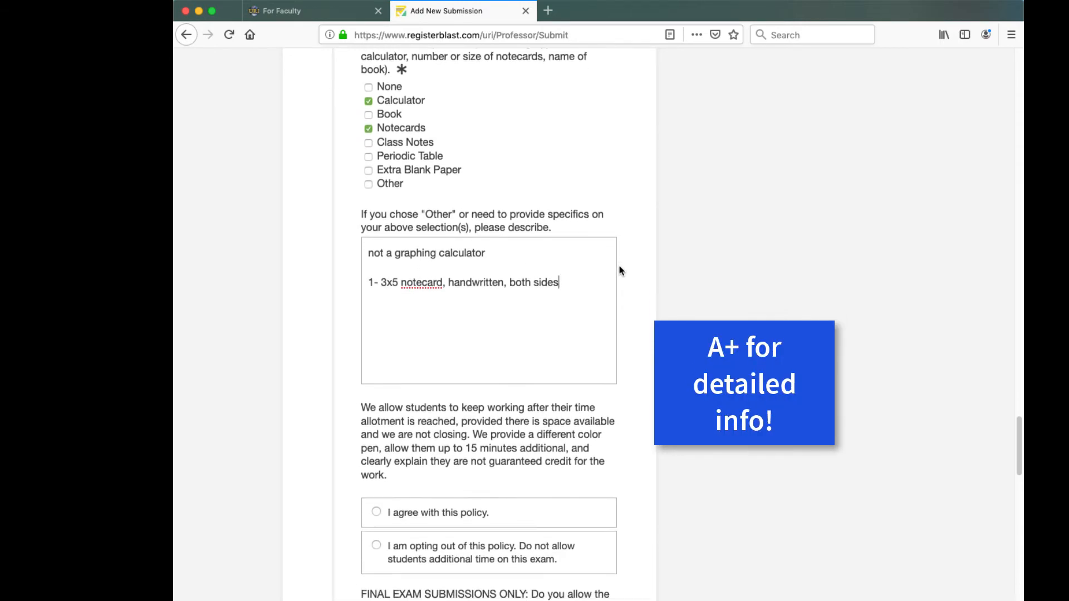
pyautogui.scroll(-2, 620, 271)
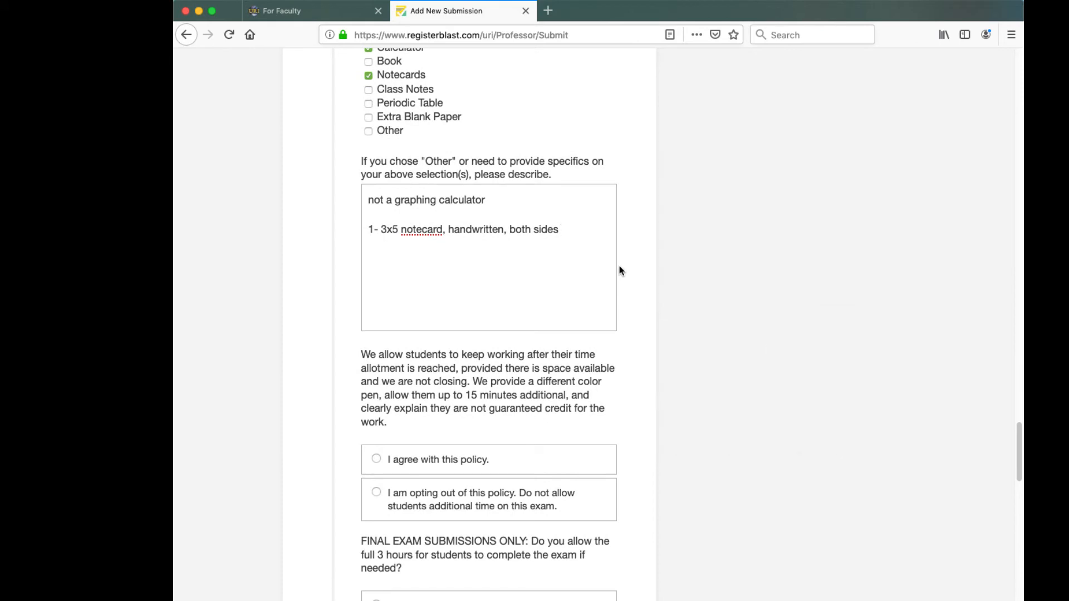
pyautogui.scroll(-5, 619, 266)
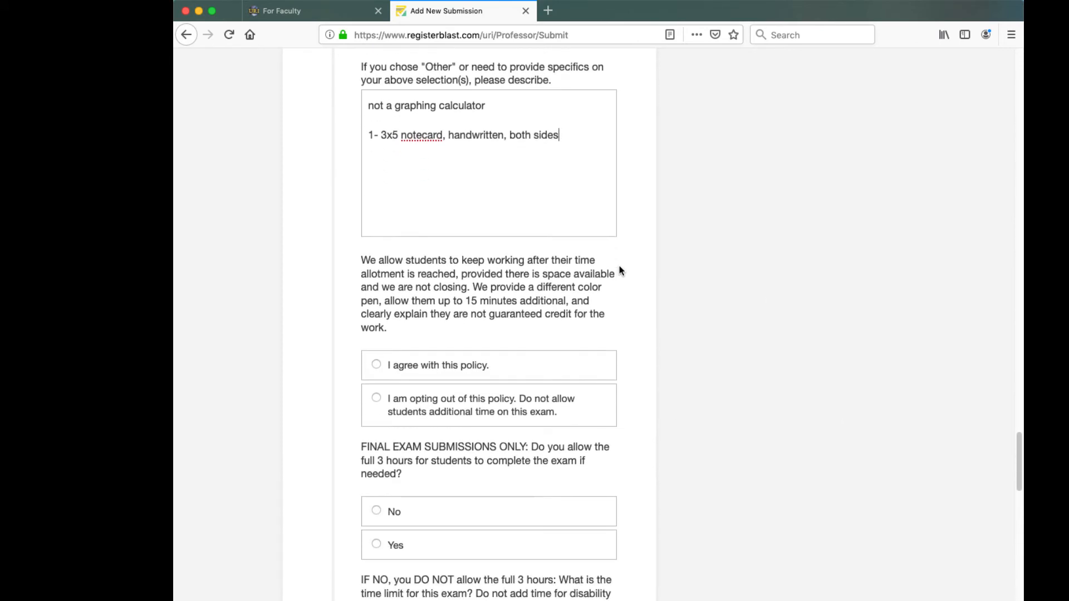
pyautogui.scroll(-7, 619, 266)
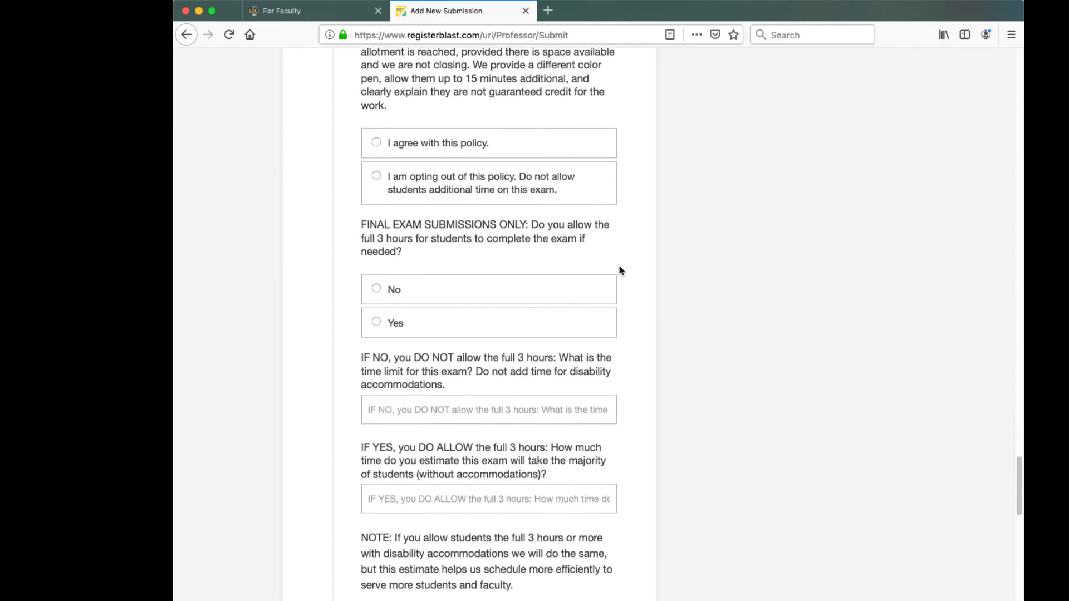
pyautogui.scroll(-5, 619, 266)
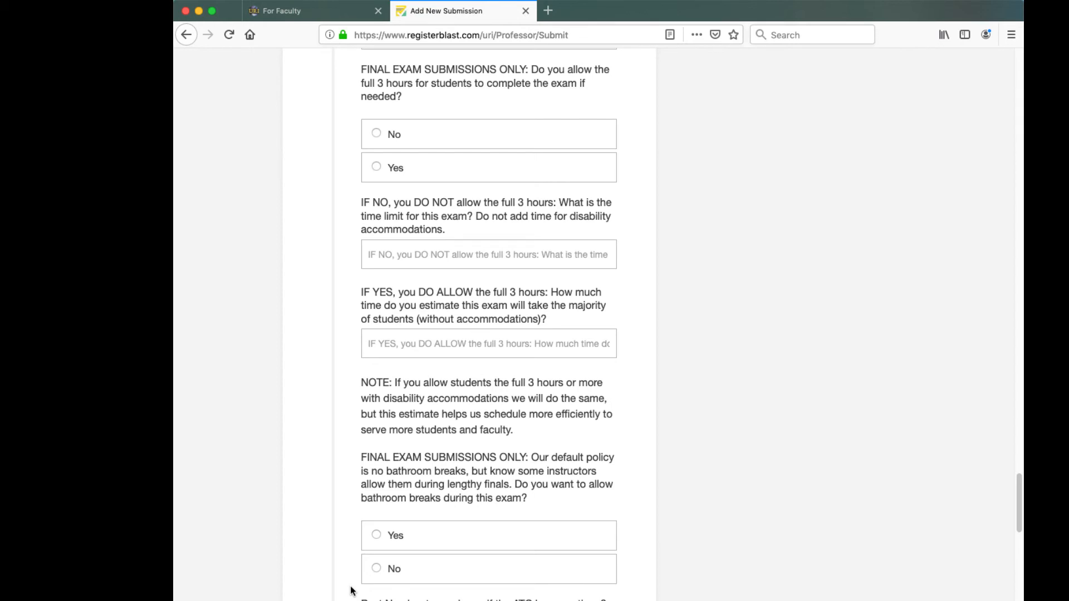
pyautogui.scroll(-7, 351, 590)
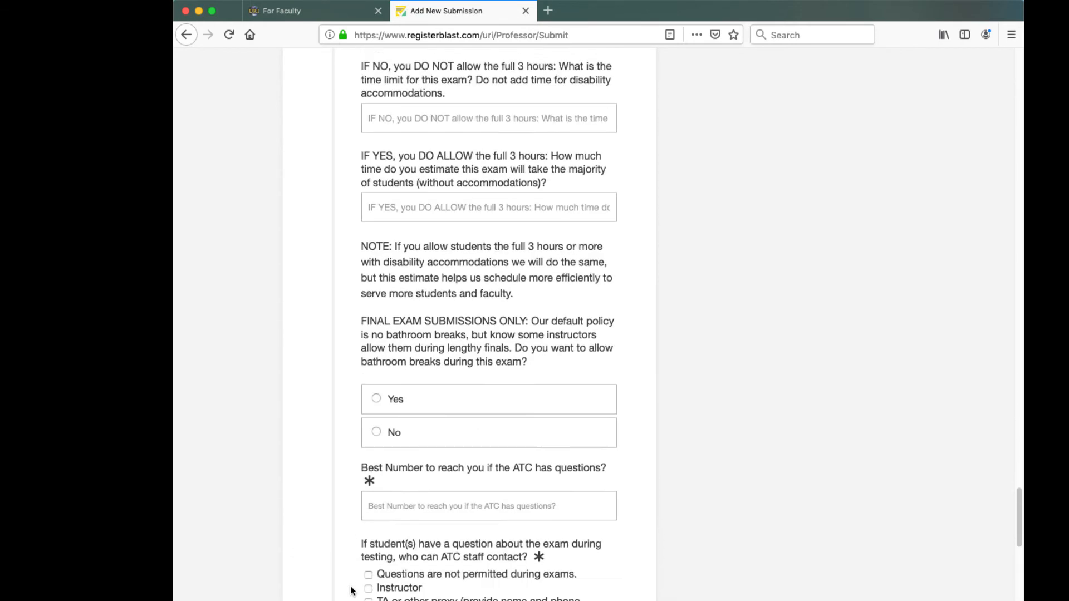
pyautogui.scroll(-3, 351, 590)
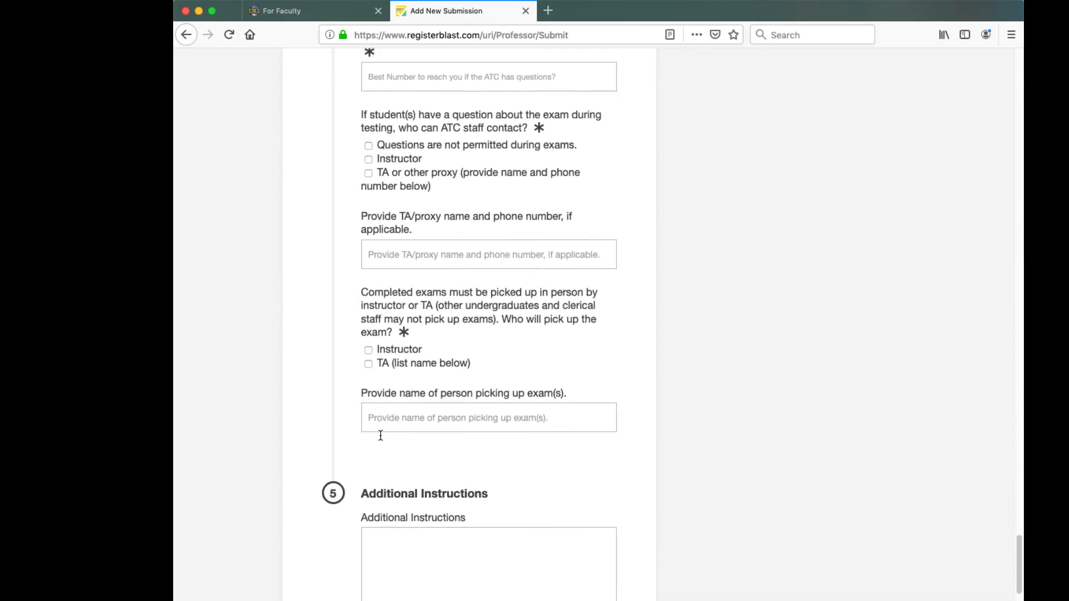
# - Enter the best callback number, allow contacting the Instructor or TA, and add the TA's name and phone
pyautogui.click(422, 125)
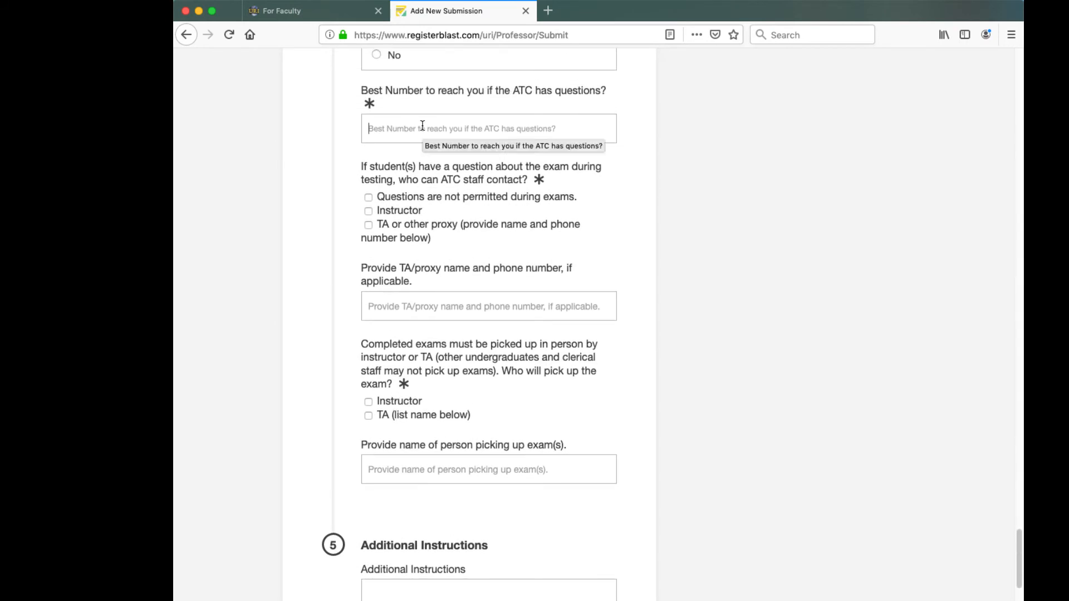
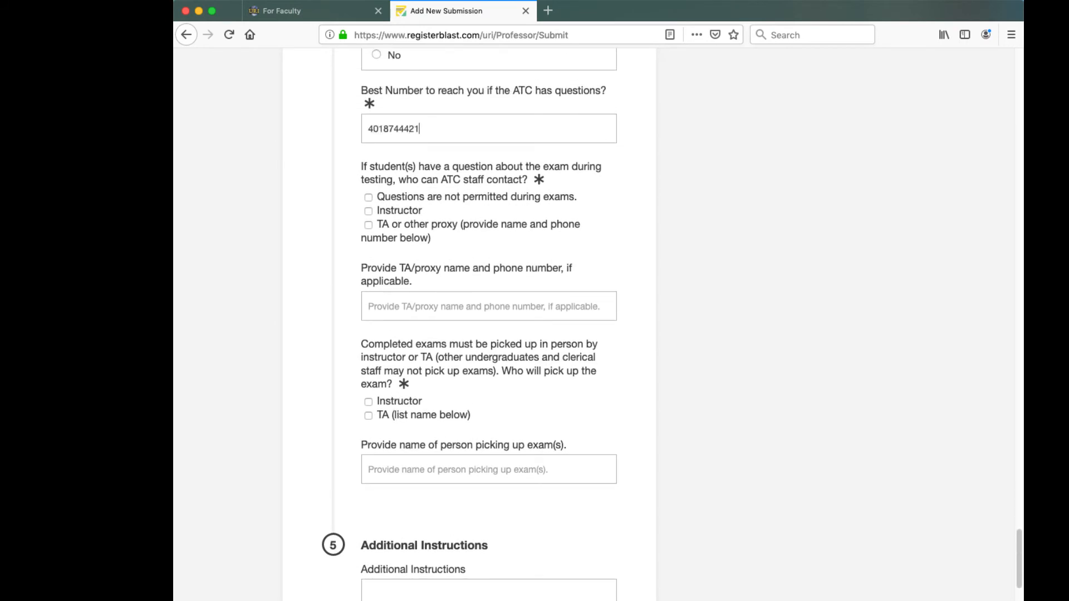
pyautogui.click(369, 198)
pyautogui.click(381, 305)
pyautogui.write('instructor or')
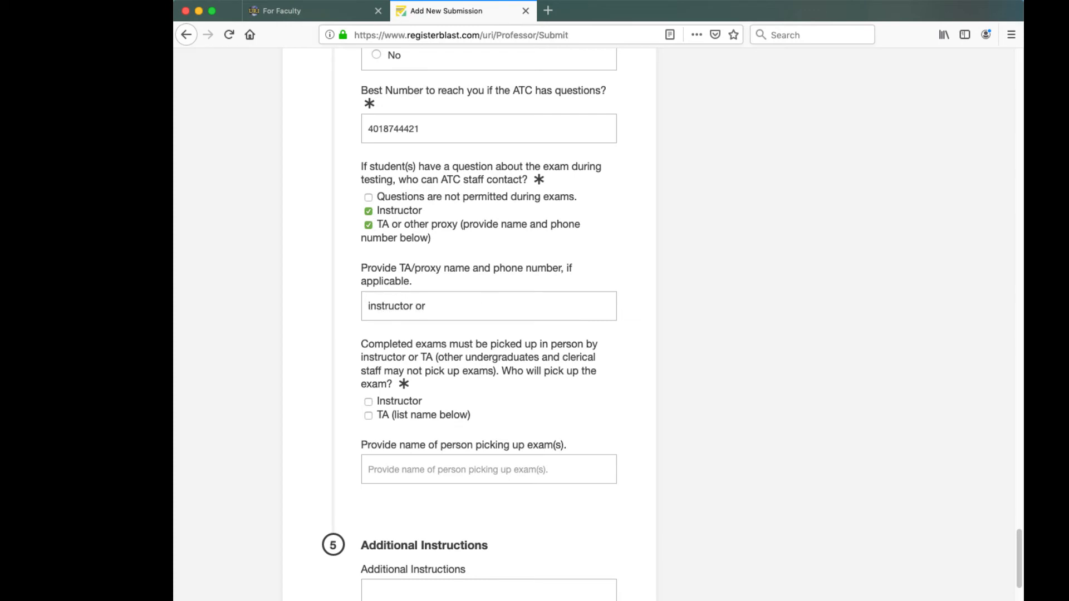
pyautogui.write(' TA- April Ludgate 4015555555')
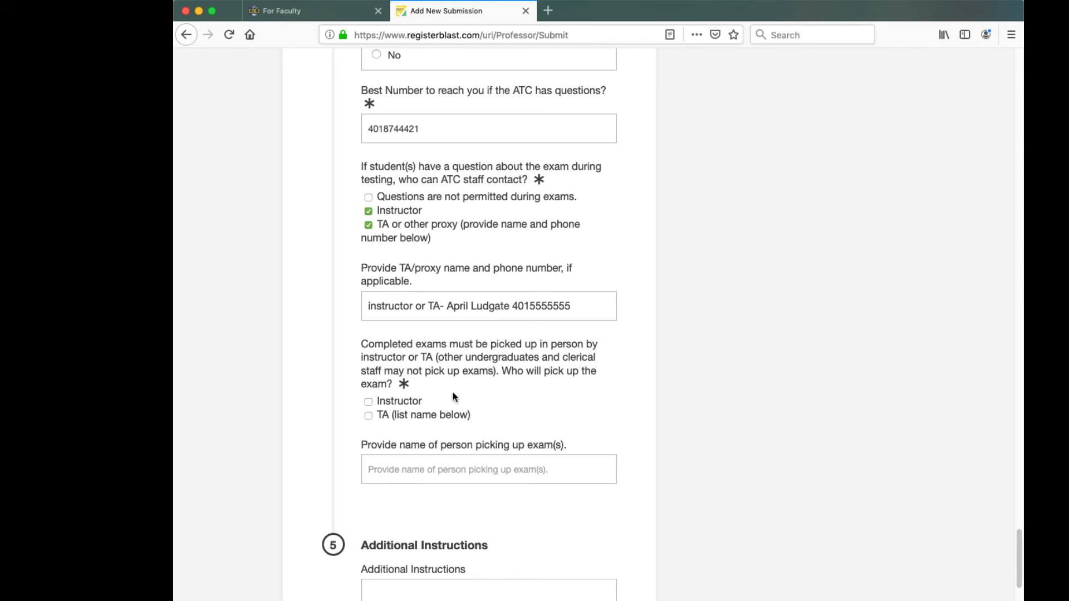
pyautogui.scroll(-3, 453, 393)
pyautogui.scroll(-5, 455, 393)
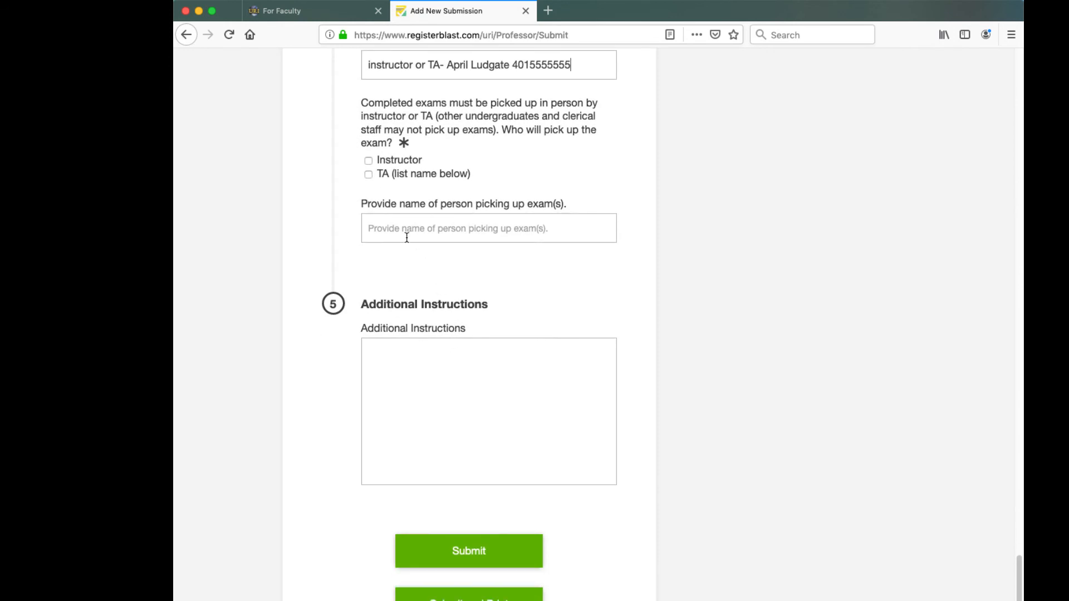
# - Allow Instructor or the named TA to pick up exams, and add the note '2 part test; please collect part one before giving student part two'
pyautogui.click(368, 161)
pyautogui.click(368, 173)
pyautogui.click(382, 226)
pyautogui.write('instructor')
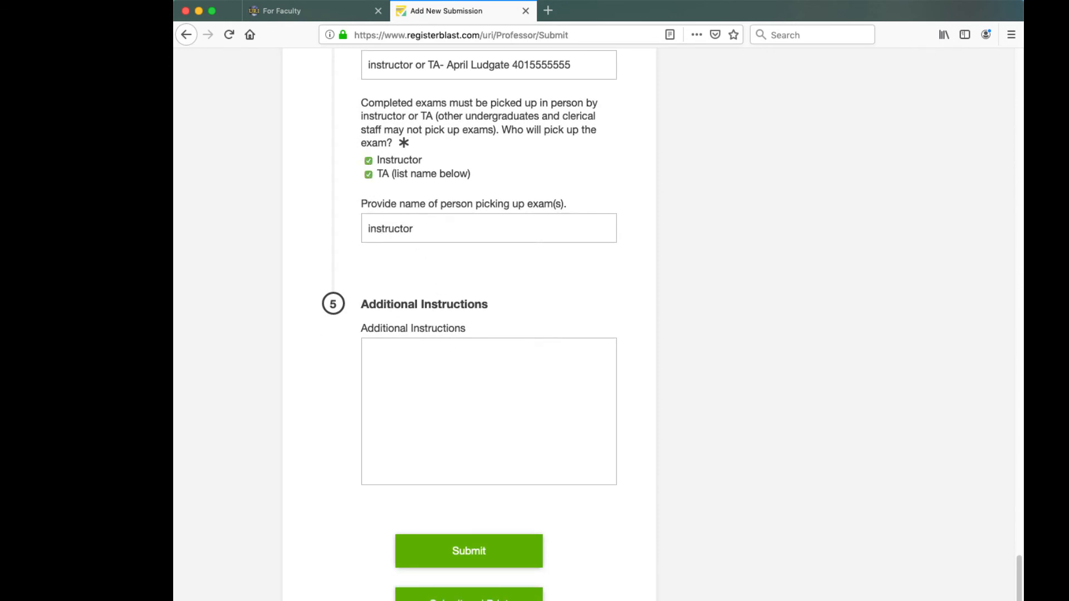
pyautogui.write(' or TA APril')
pyautogui.press('BackSpace')
pyautogui.press('BackSpace')
pyautogui.press('BackSpace')
pyautogui.press('BackSpace')
pyautogui.write('Aprill')
pyautogui.press('BackSpace')
pyautogui.write('Ludgate')
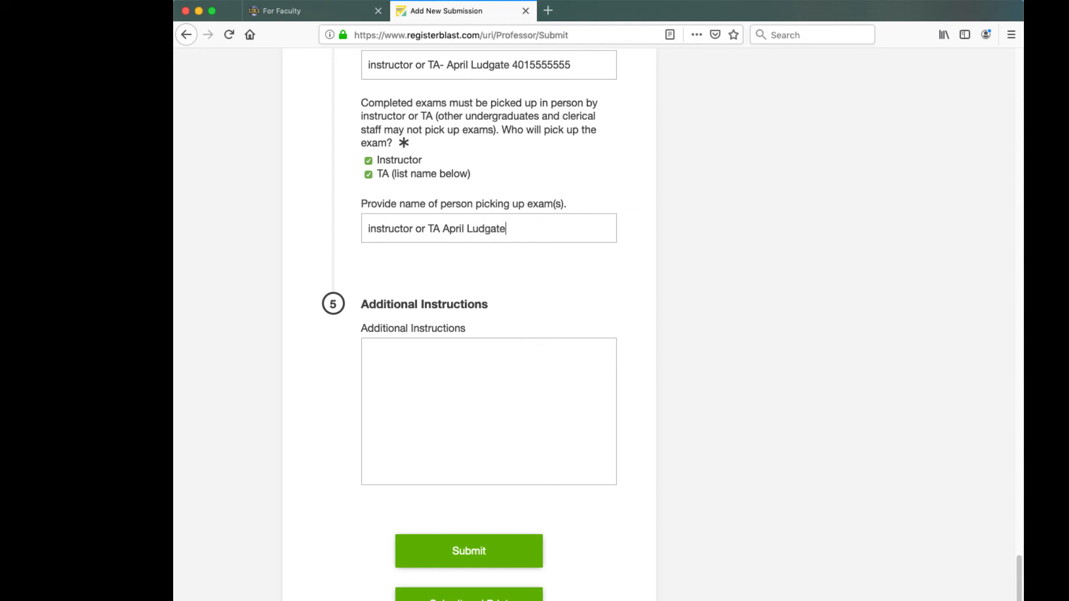
pyautogui.click(402, 345)
pyautogui.write('2 part test; please ')
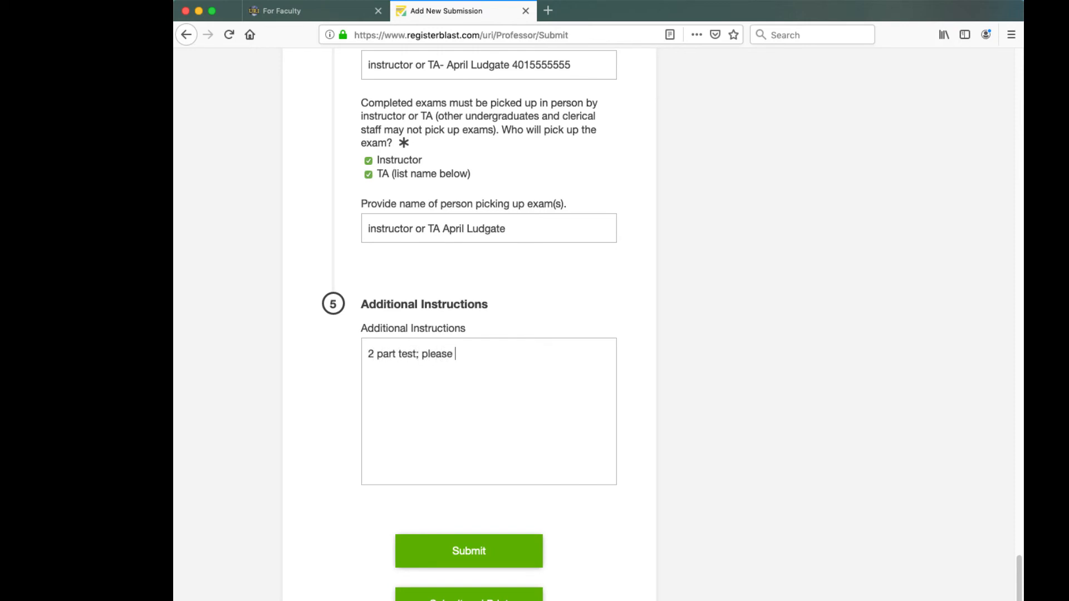
pyautogui.write('collect part one before')
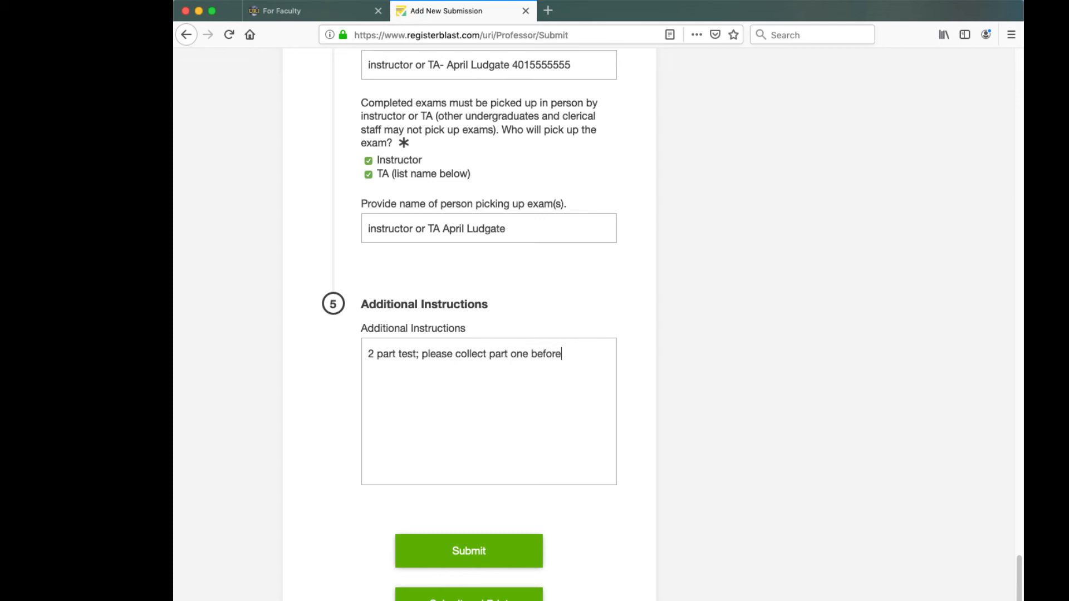
pyautogui.write(' giving student part two')
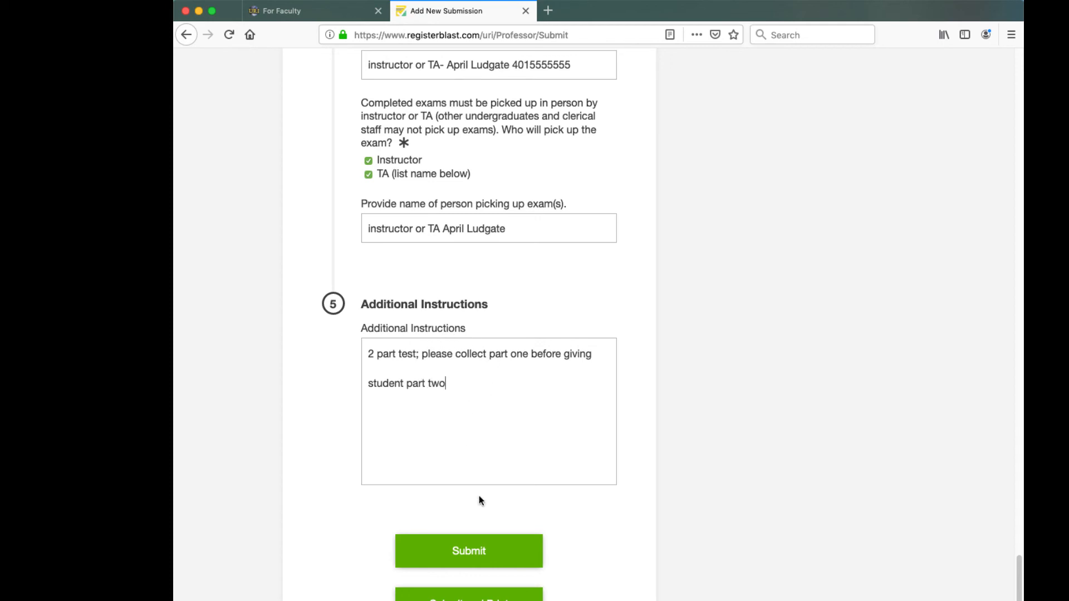
# - Submit the ATC 101 Exam 1 request and view it in the My Submissions list
pyautogui.click(497, 554)
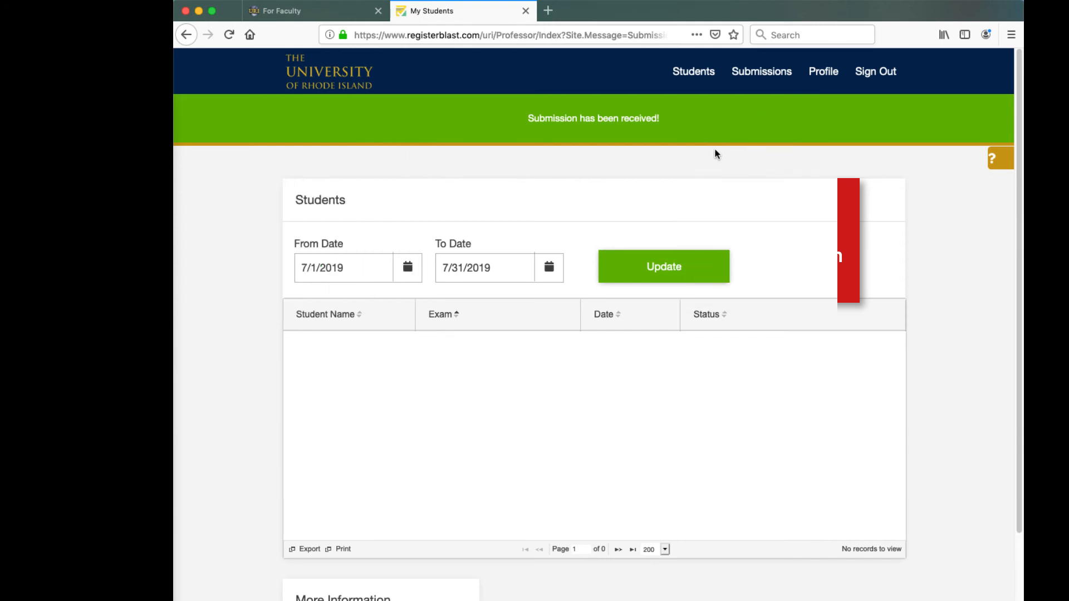
pyautogui.click(757, 74)
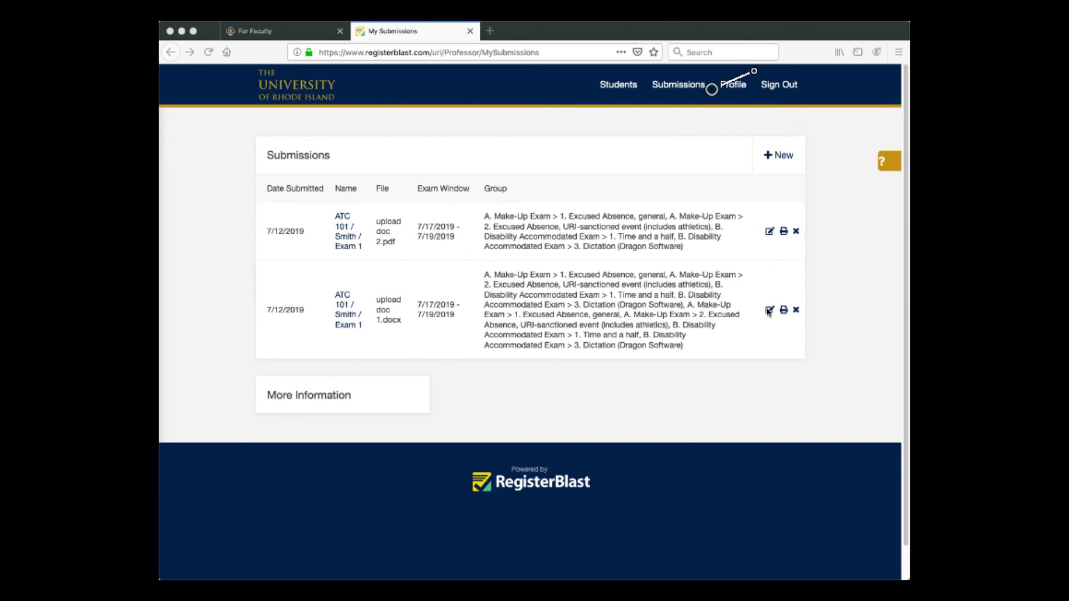
# - Edit the ATC 101 Exam 1 submission and attach upload doc 3 as an additional file
pyautogui.click(768, 311)
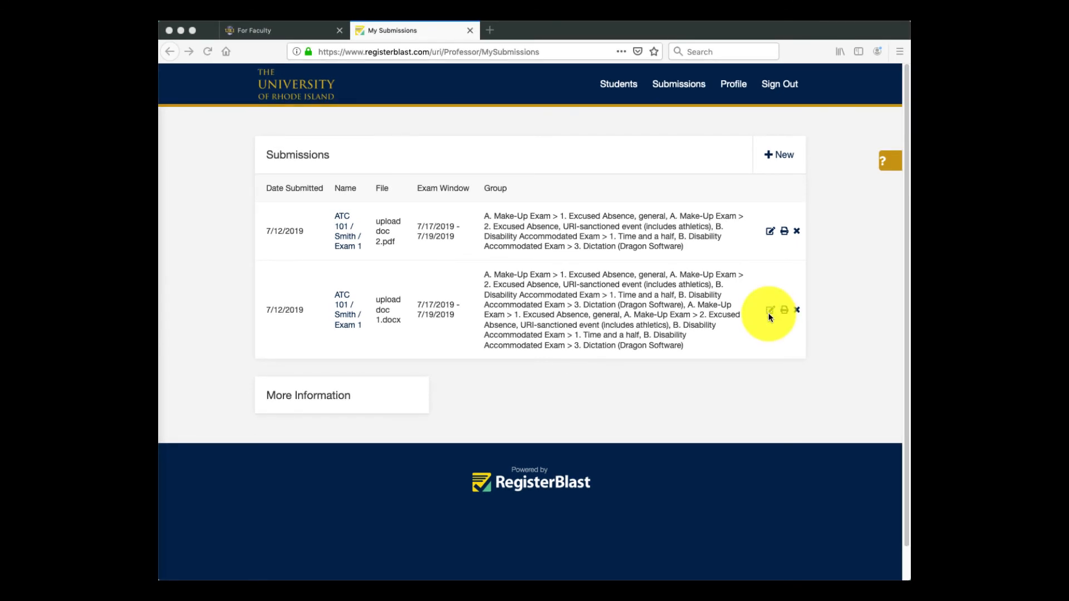
pyautogui.click(769, 311)
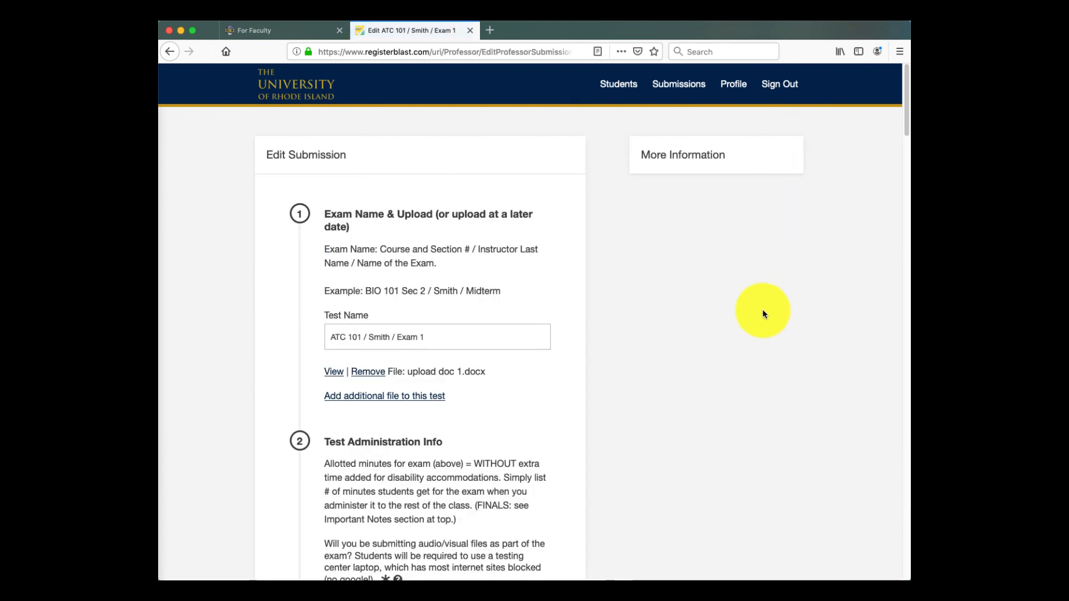
pyautogui.click(401, 397)
pyautogui.click(382, 396)
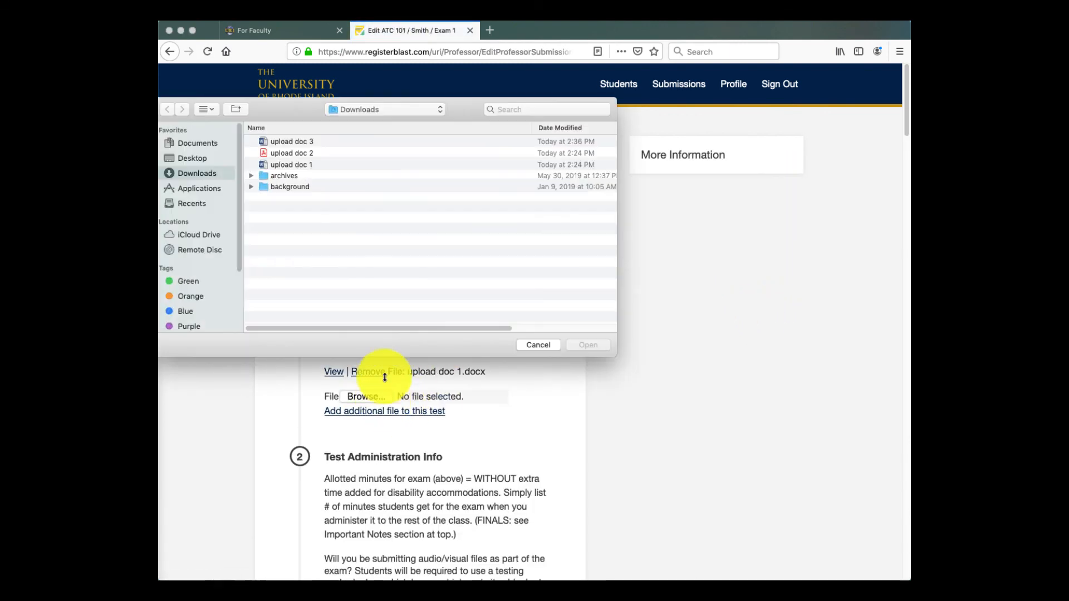
pyautogui.click(283, 139)
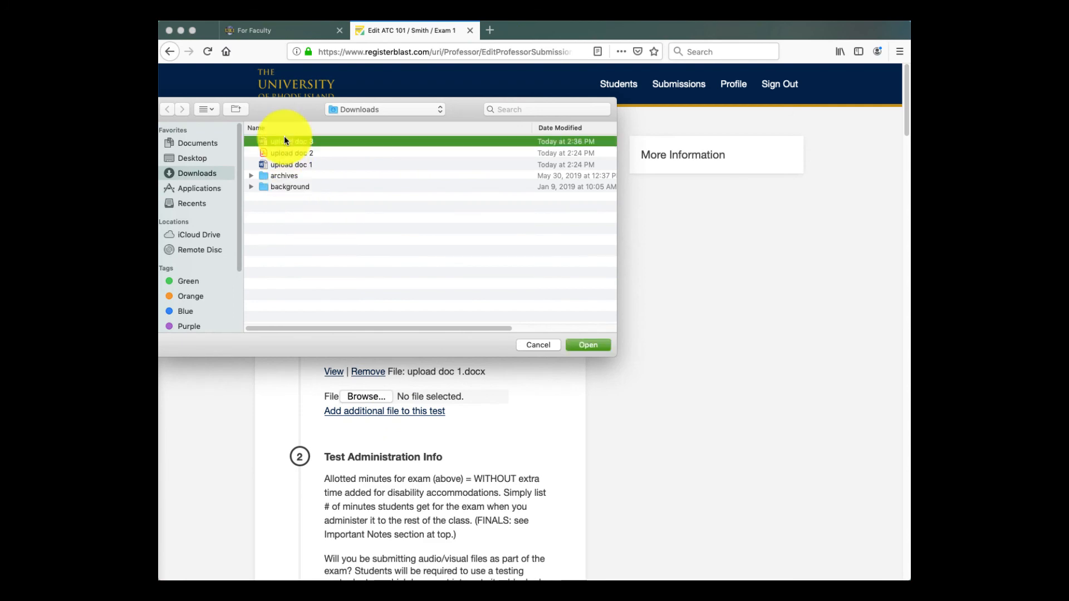
pyautogui.click(572, 345)
# - Save the edited submission and return to the Submissions list
pyautogui.scroll(-15, 513, 382)
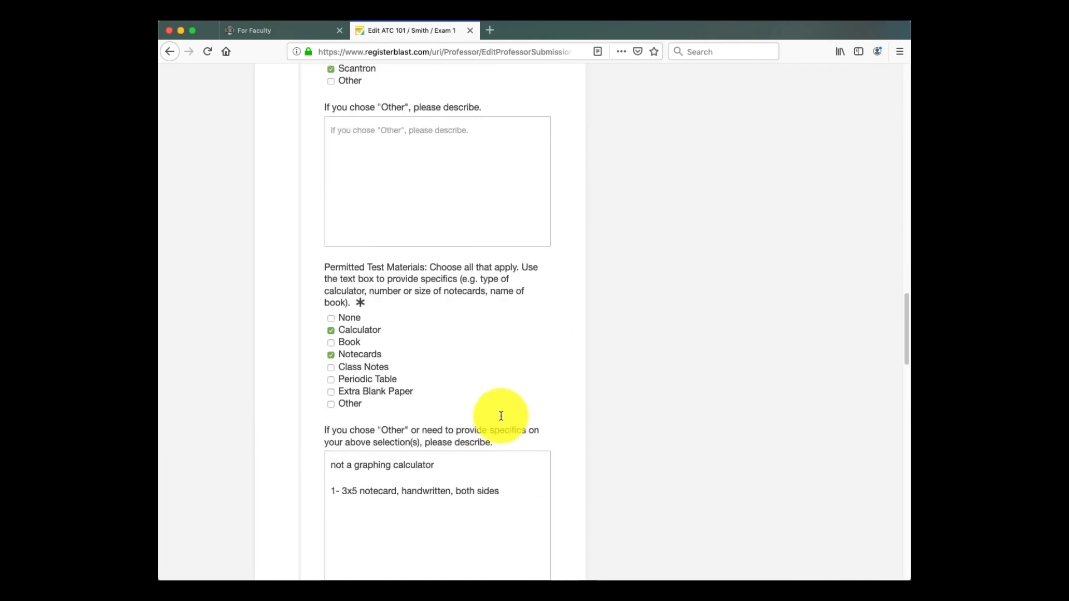
pyautogui.scroll(-20, 501, 416)
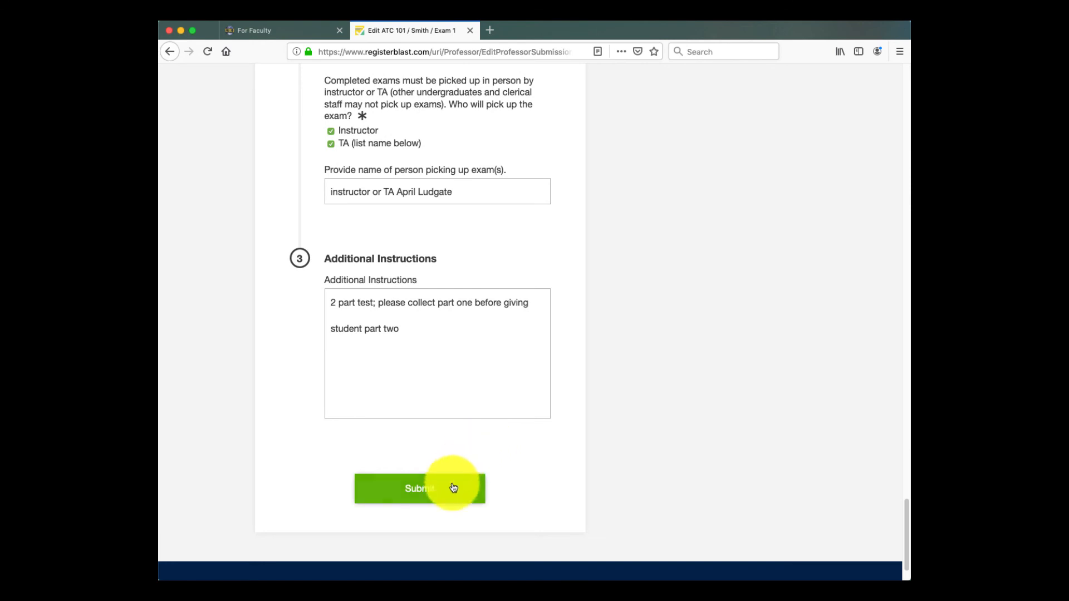
pyautogui.click(453, 487)
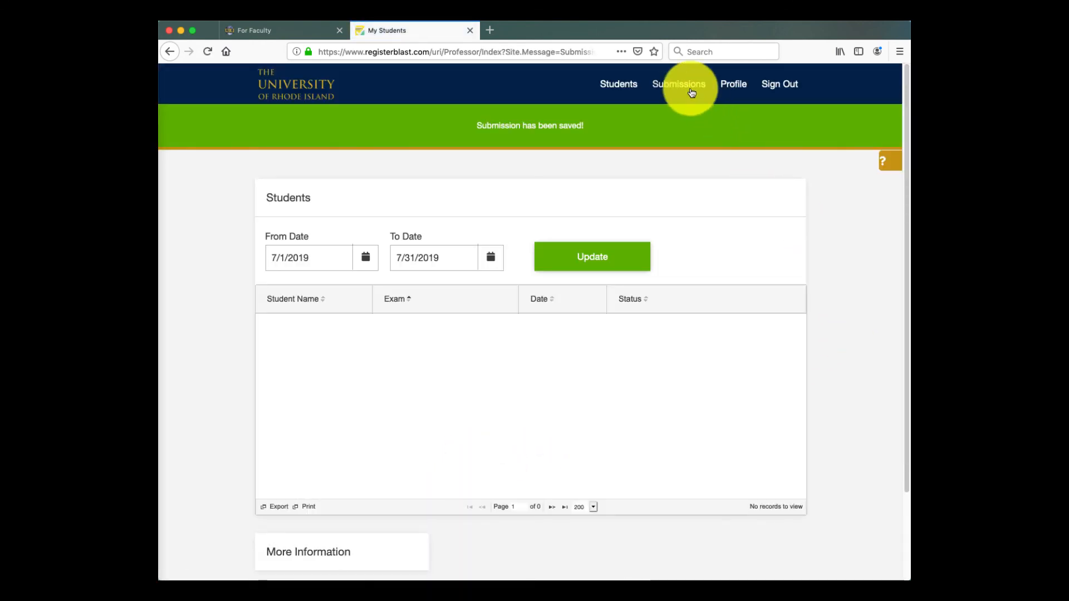
pyautogui.click(691, 85)
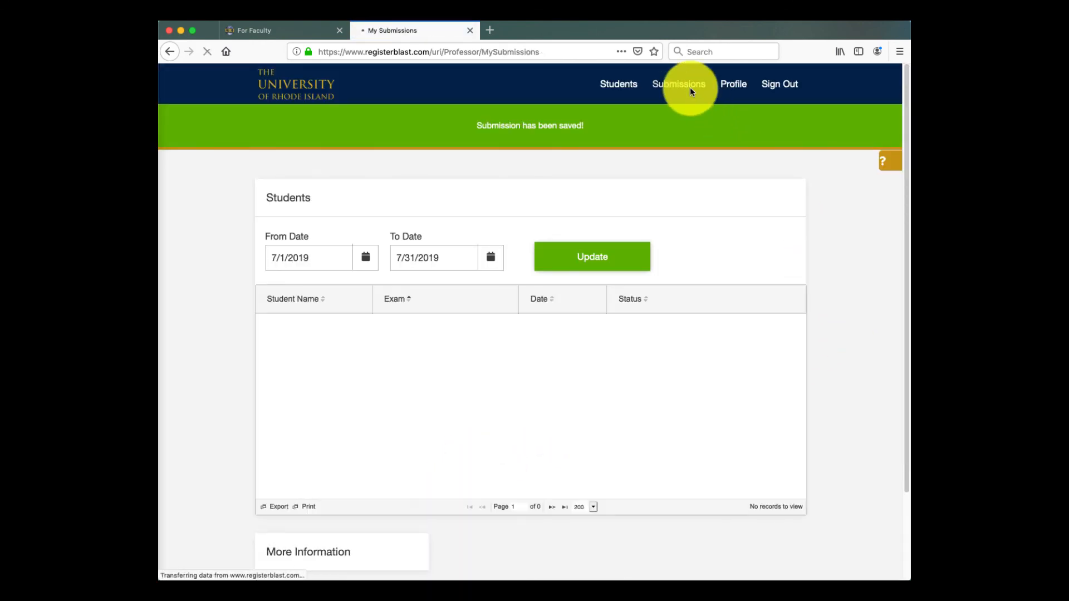